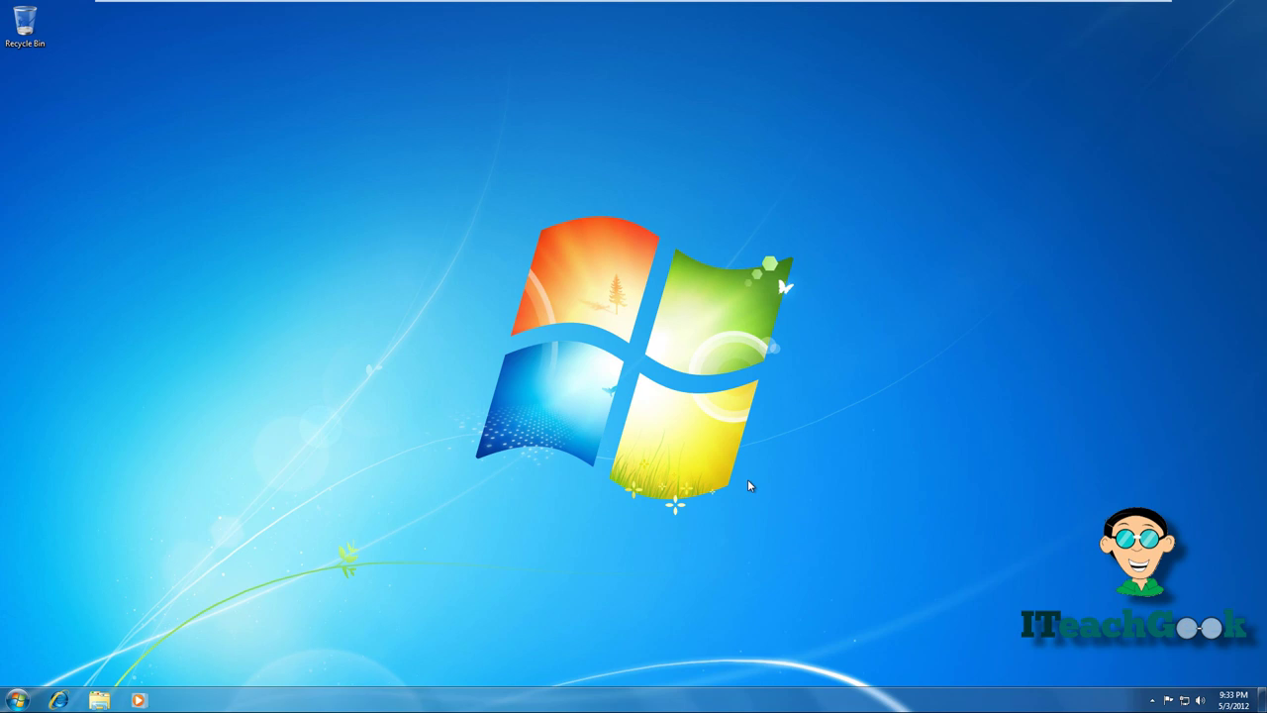
- Open Computer Management's Disk Management maximized, showing the 60 GB C: and an unallocated 80 GB Disk 1
{"action": "left_click", "coordinate": [17, 700]}
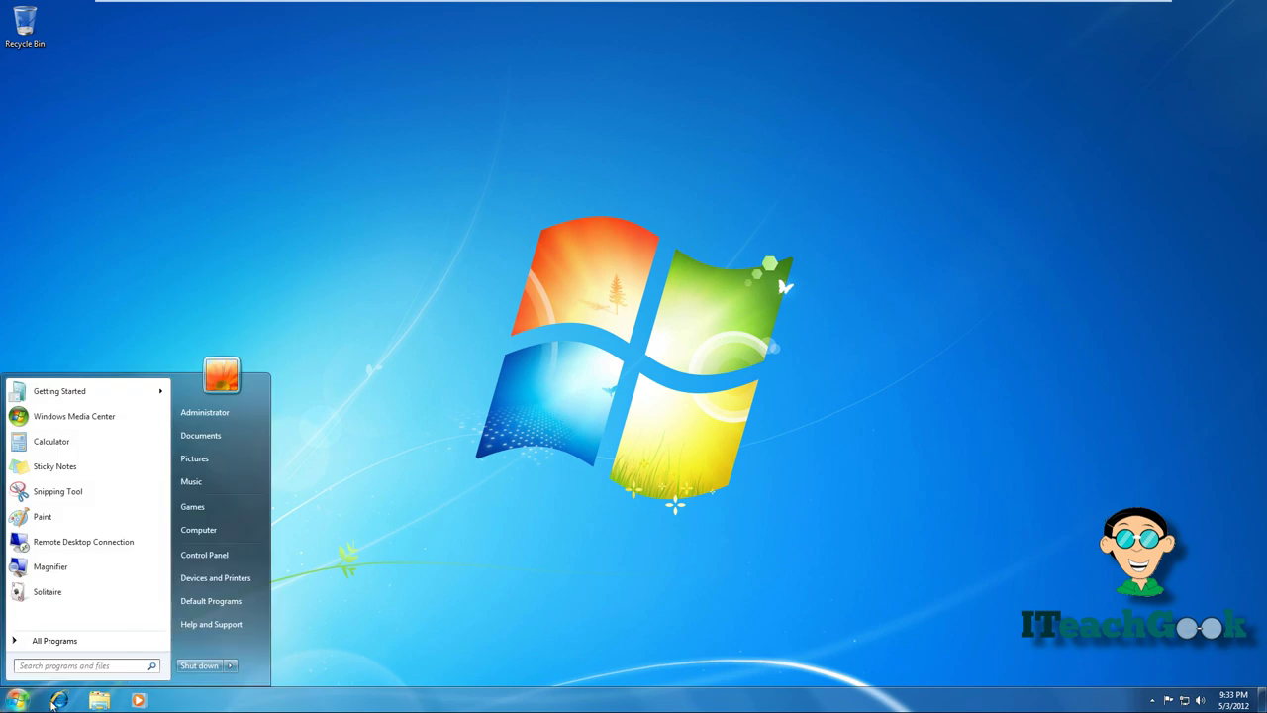
{"action": "right_click", "coordinate": [206, 538]}
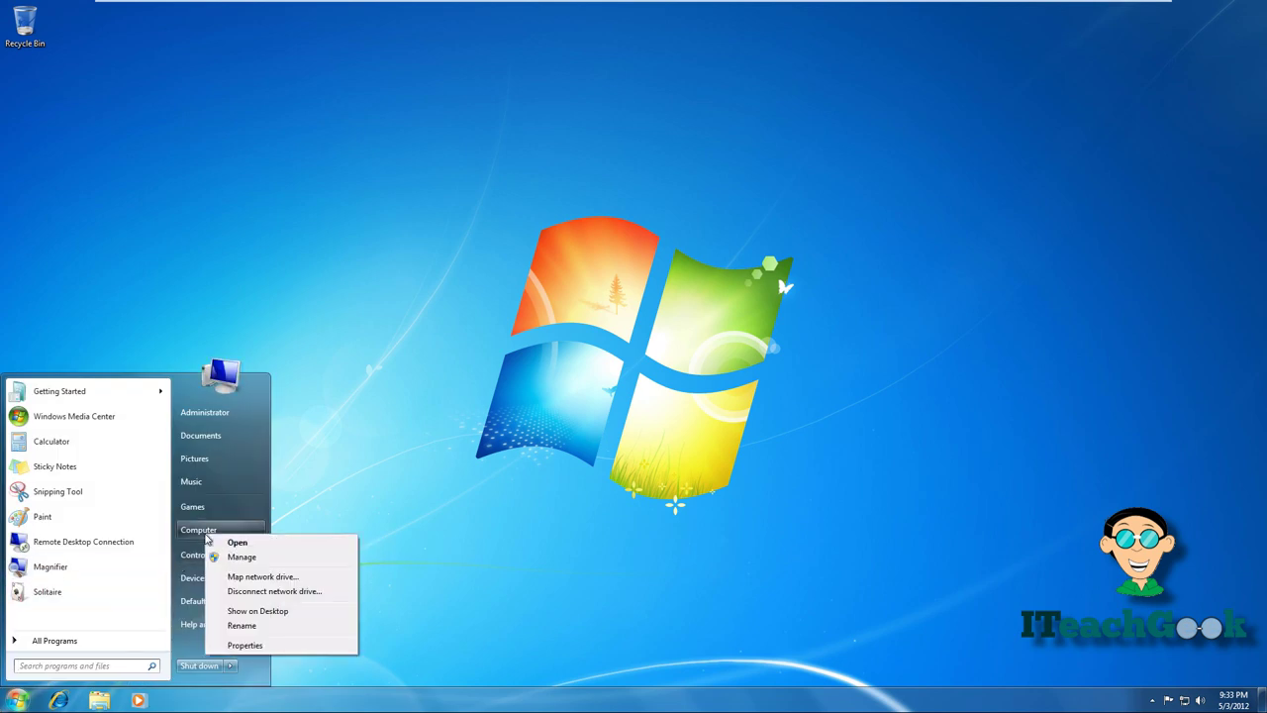
{"action": "left_click", "coordinate": [241, 557]}
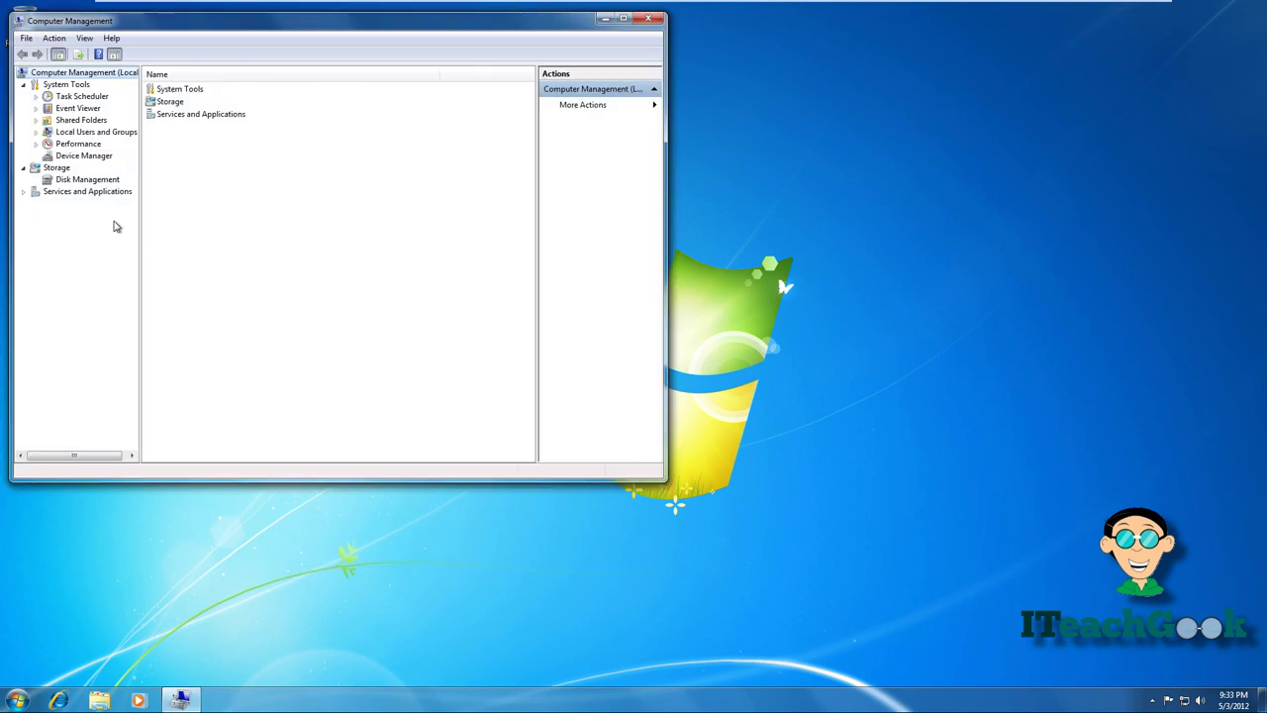
{"action": "left_click", "coordinate": [102, 180]}
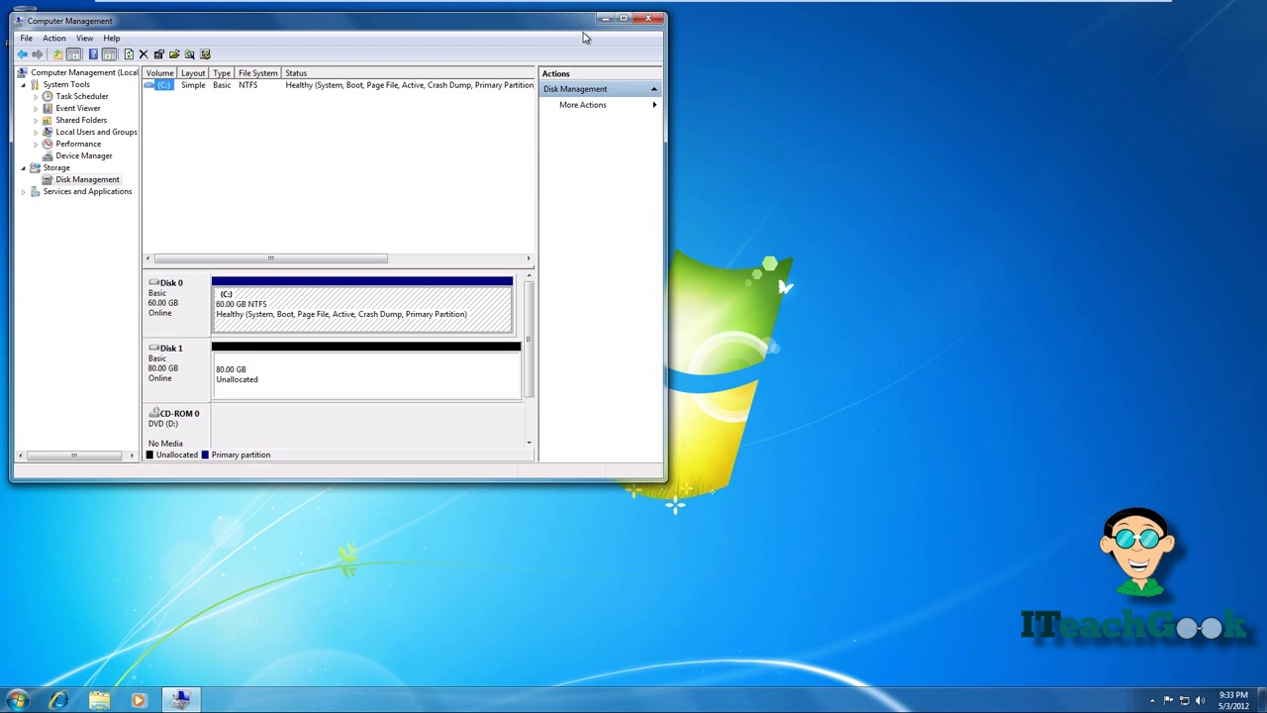
{"action": "left_click", "coordinate": [624, 18]}
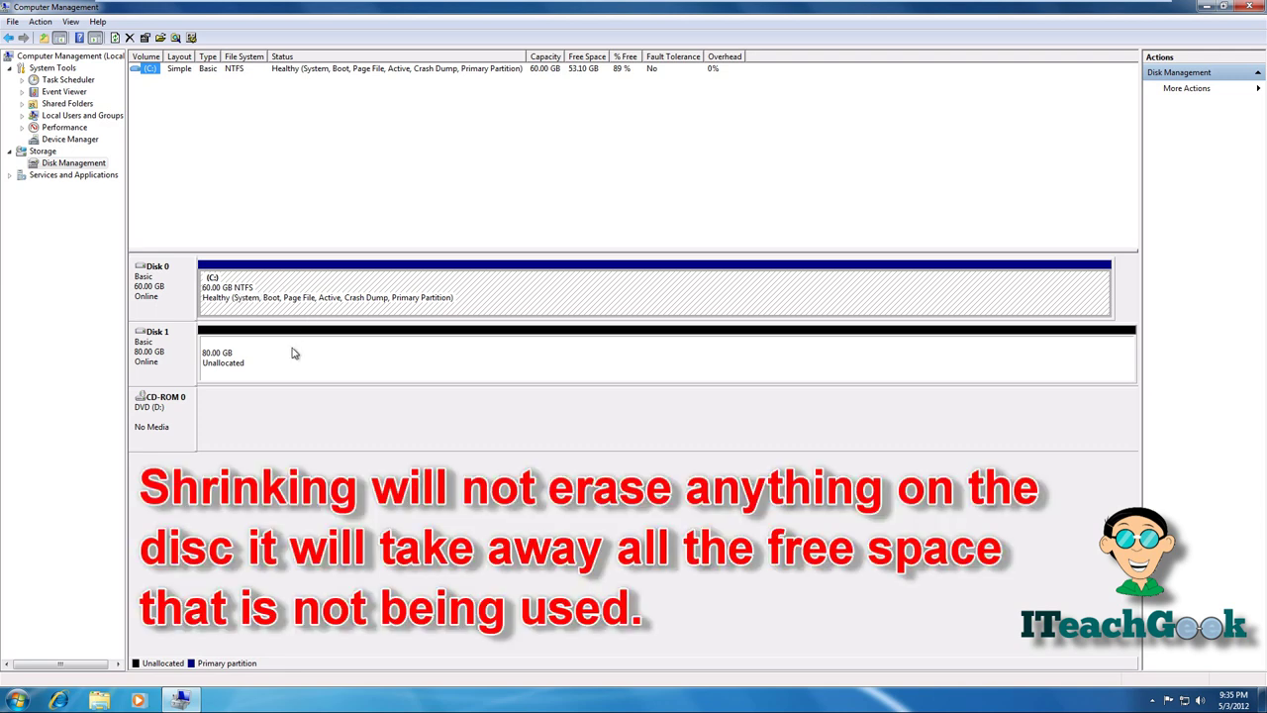
- Shrink the C: partition by the maximum 30414 MB, leaving C: at 30.30 GB
{"action": "right_click", "coordinate": [470, 302]}
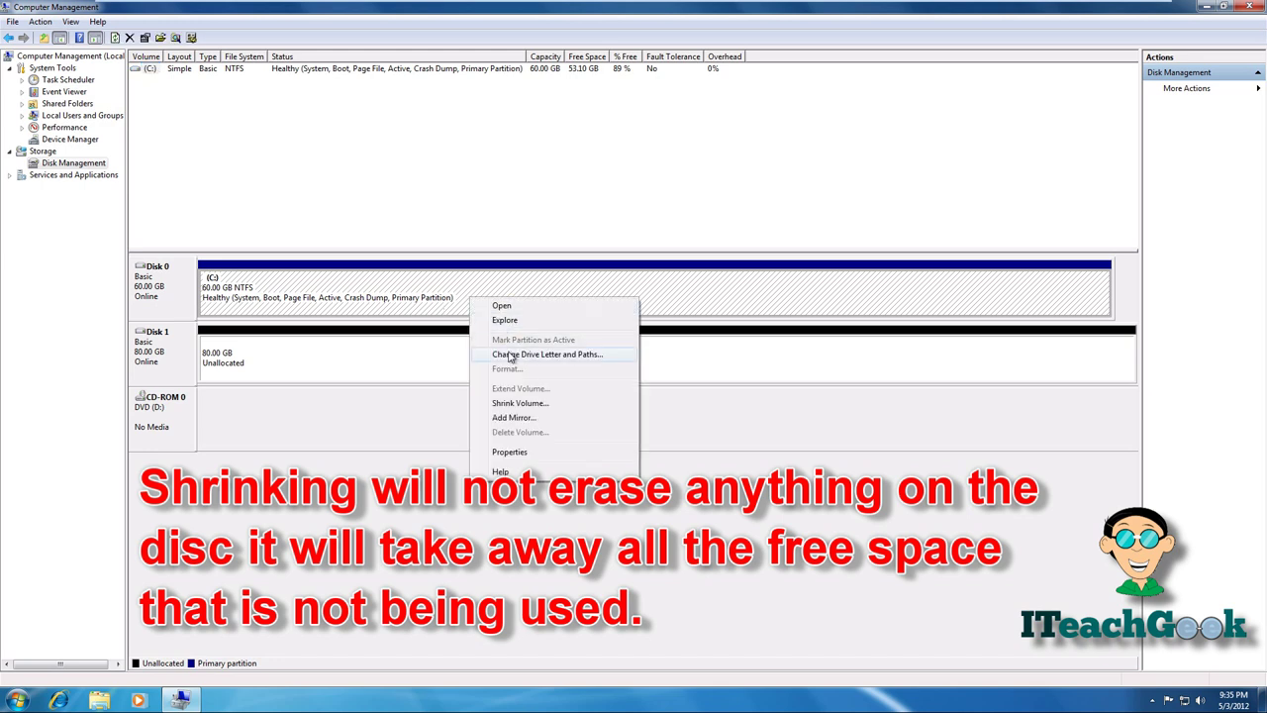
{"action": "left_click", "coordinate": [508, 405]}
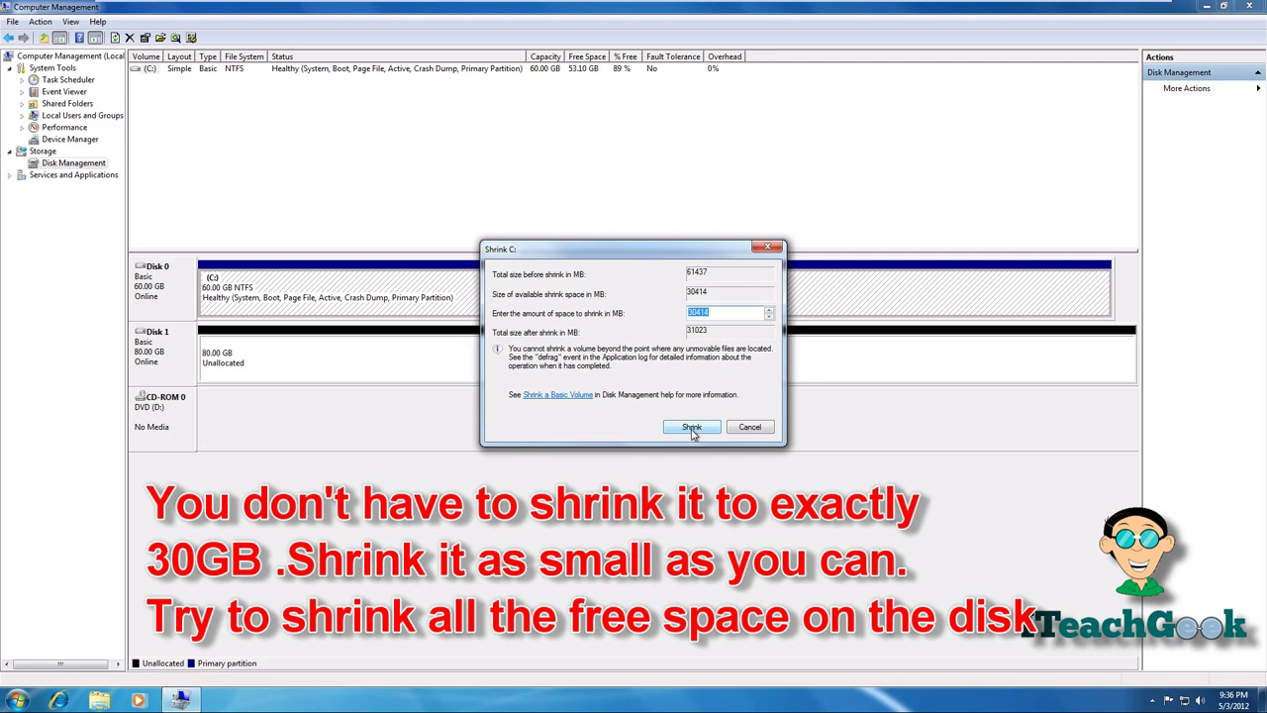
{"action": "left_click", "coordinate": [691, 427]}
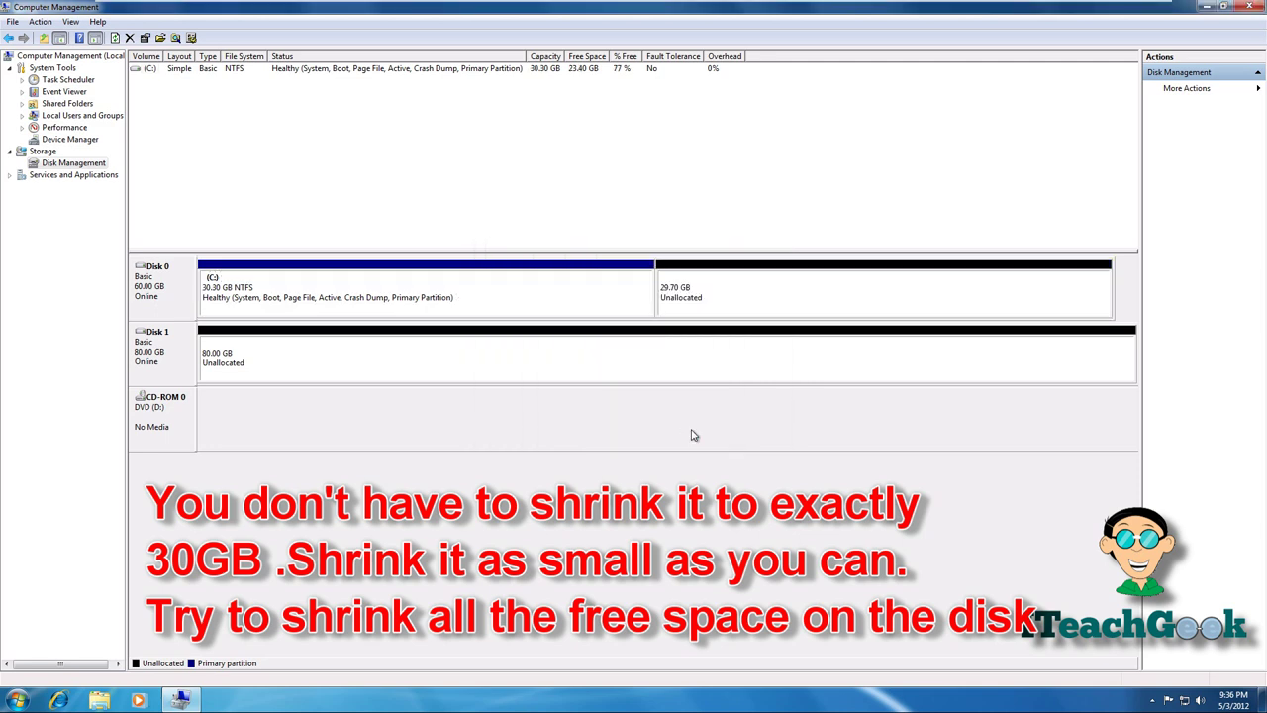
{"action": "left_click", "coordinate": [589, 367]}
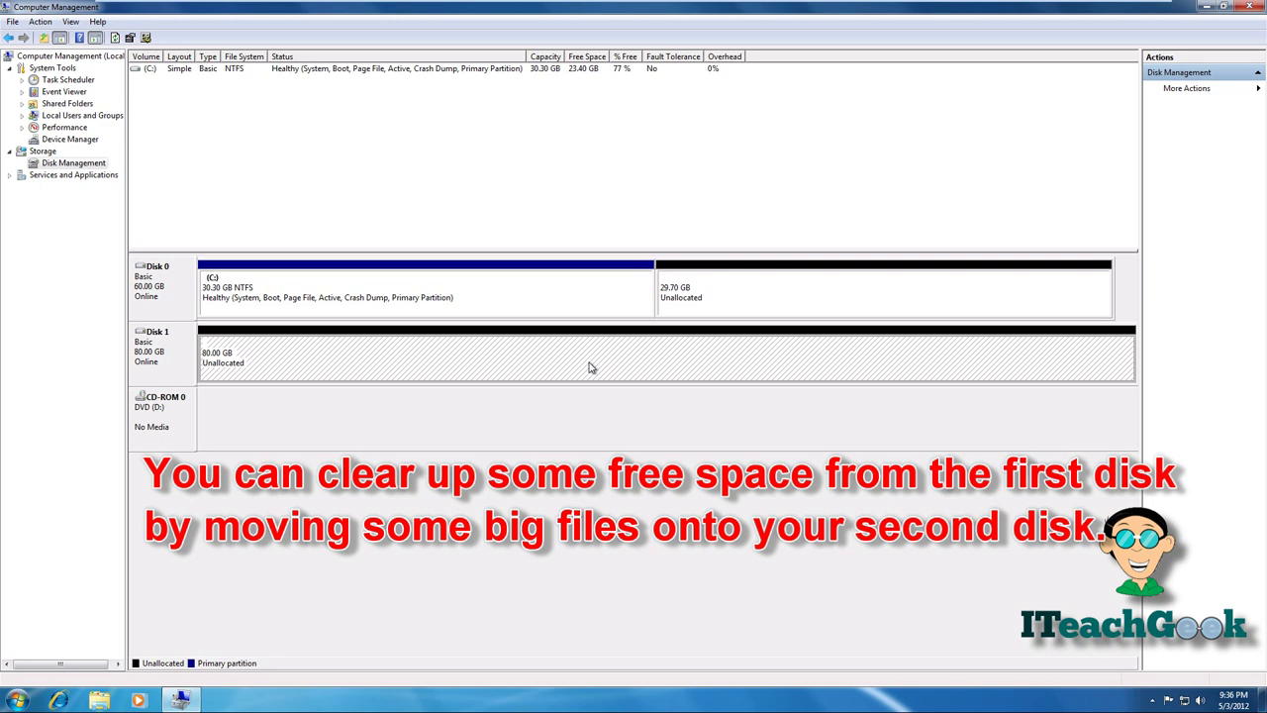
- Create a full-size 81917 MB NTFS simple volume E: on Disk 1 using wizard defaults
{"action": "right_click", "coordinate": [590, 367]}
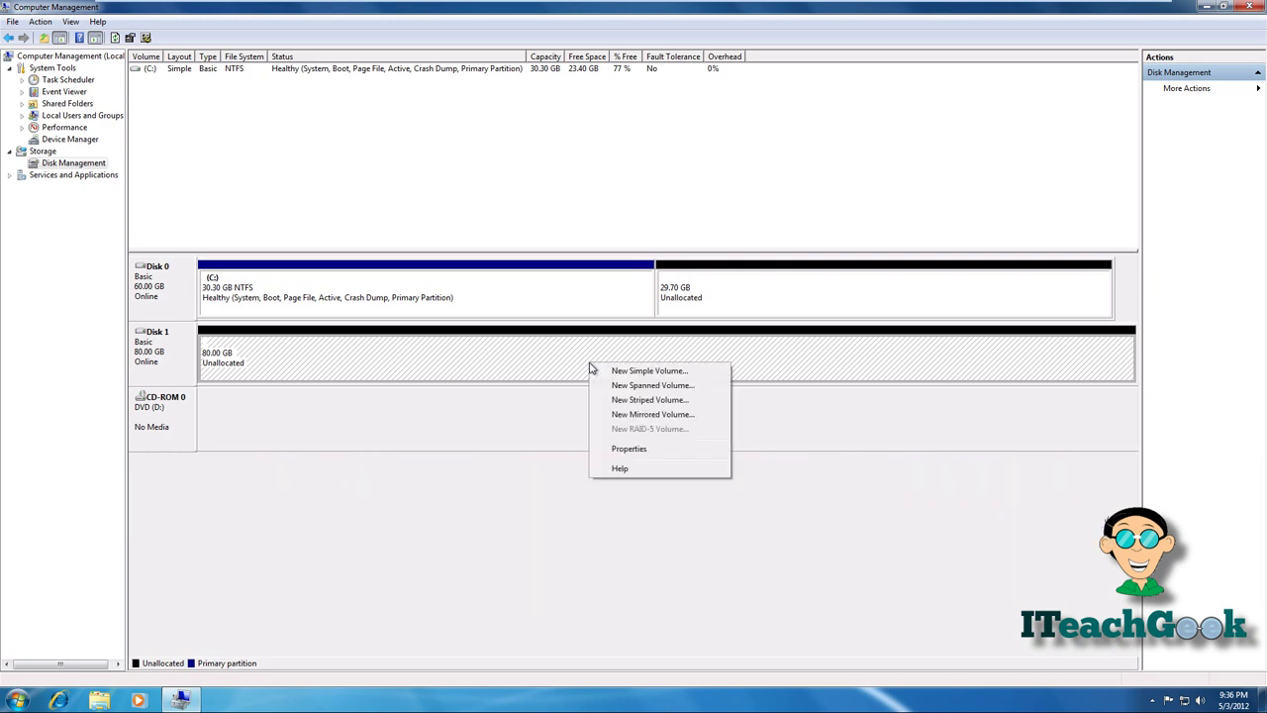
{"action": "left_click", "coordinate": [597, 371]}
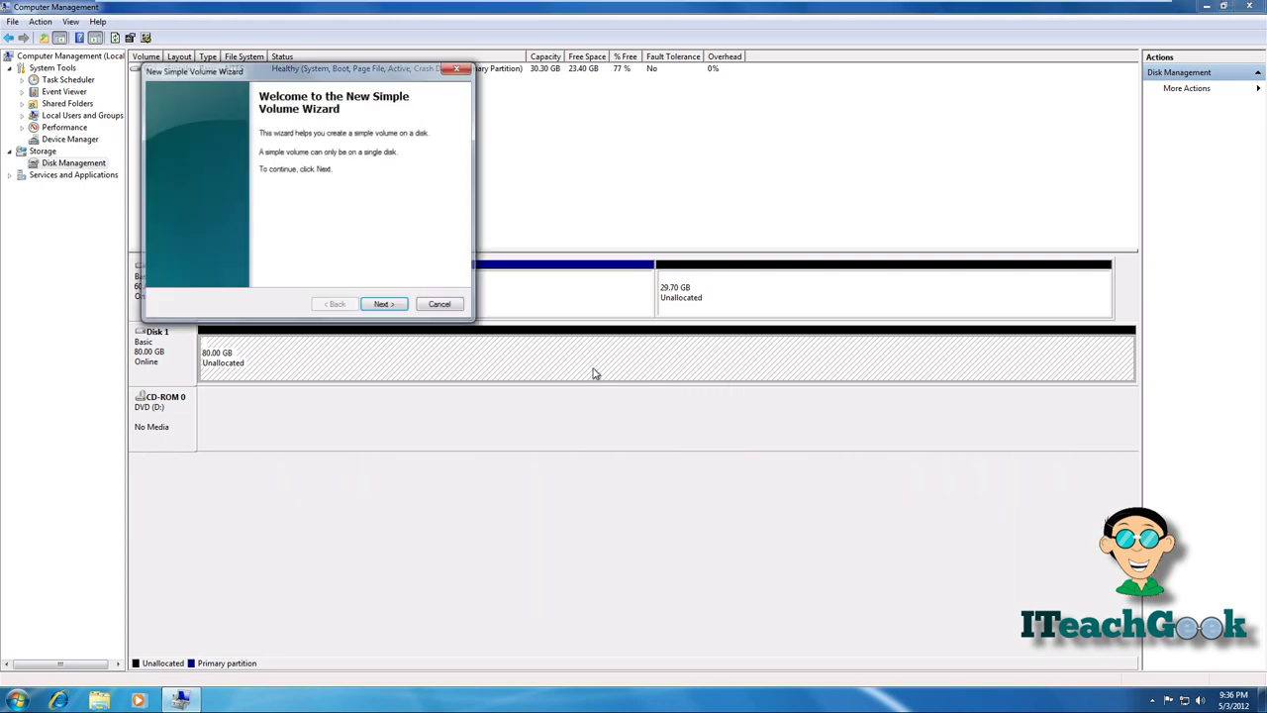
{"action": "left_click", "coordinate": [398, 304]}
{"action": "left_click", "coordinate": [399, 305]}
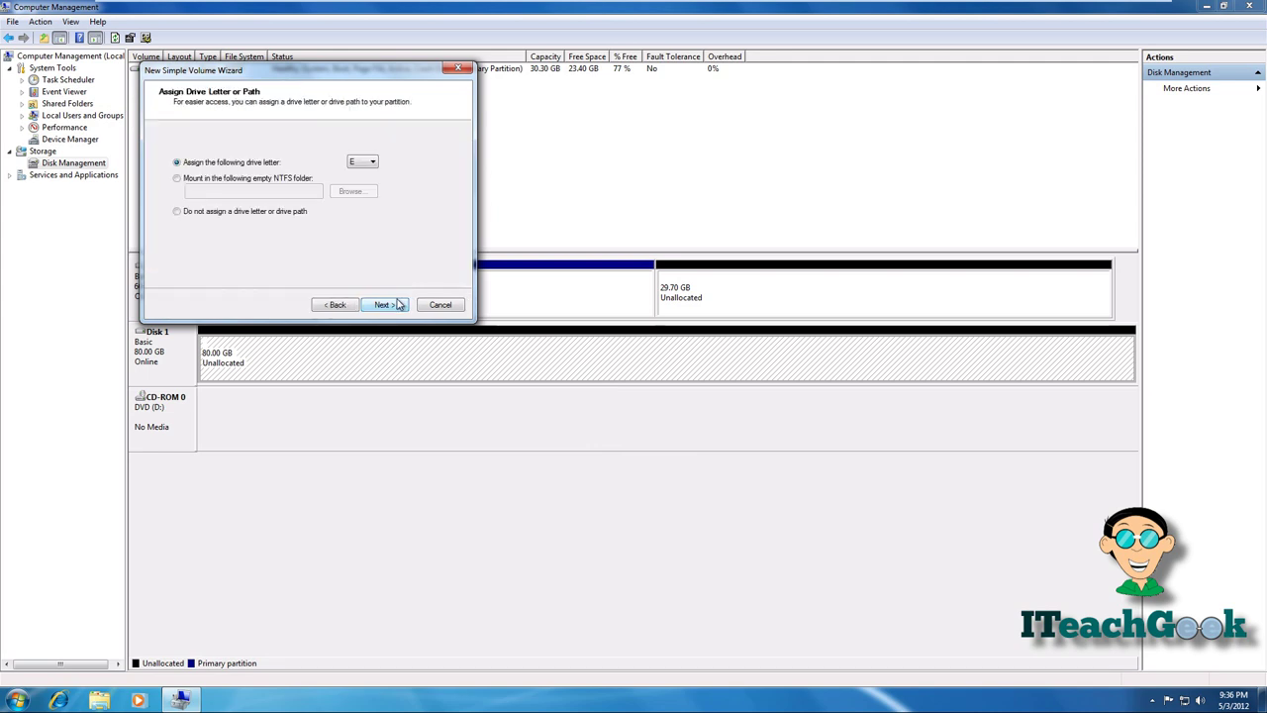
{"action": "left_click", "coordinate": [399, 305]}
{"action": "left_click", "coordinate": [399, 304]}
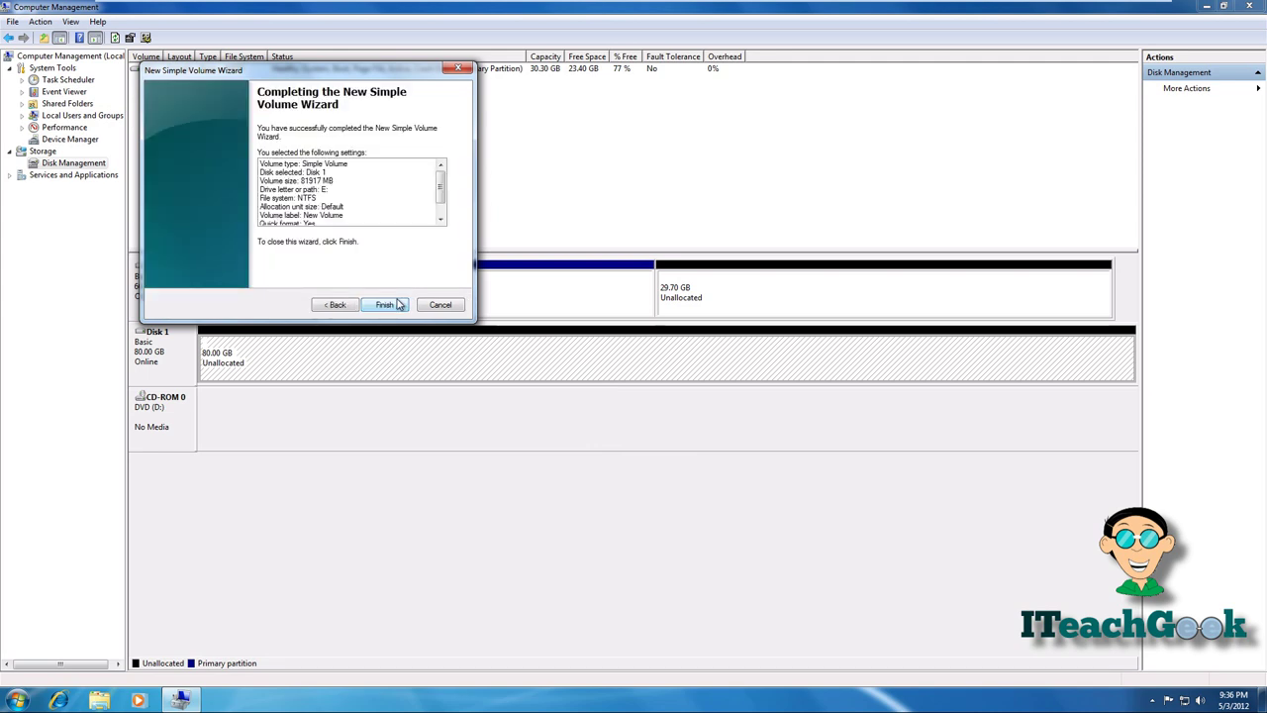
{"action": "left_click", "coordinate": [385, 305]}
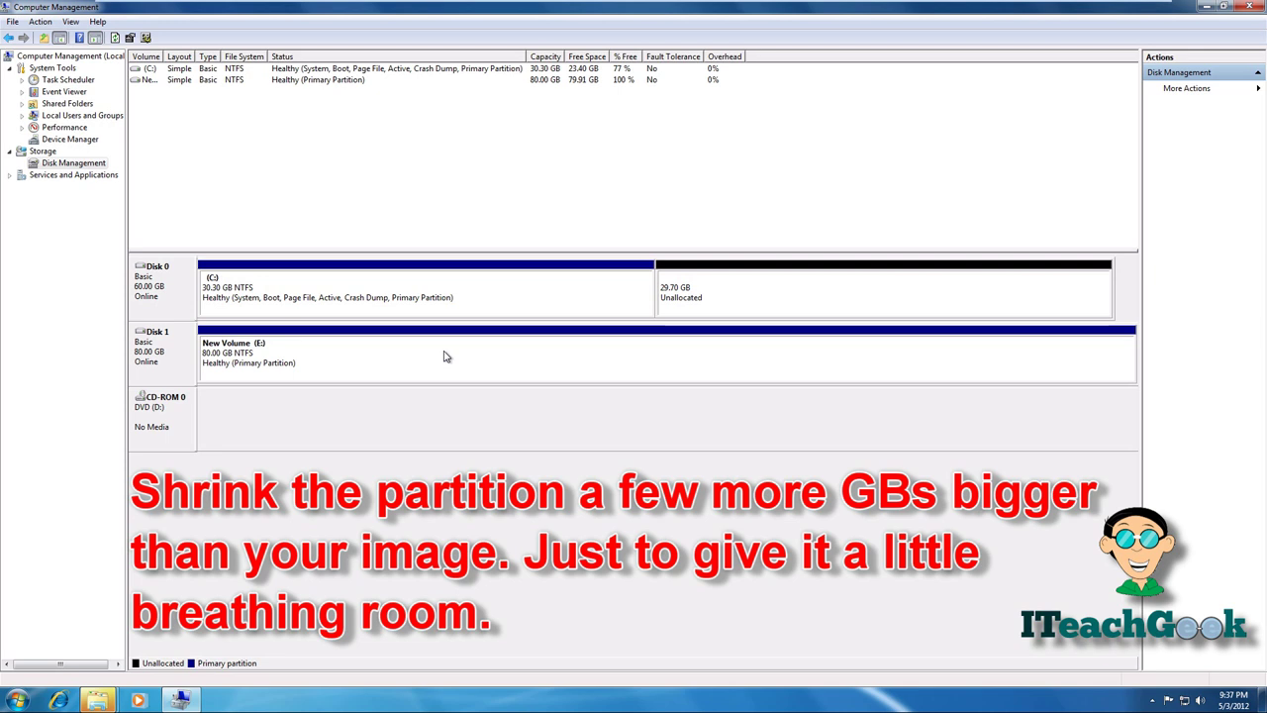
- Shrink New Volume (E:) by 33795 MB, leaving it at 46.99 GB
{"action": "right_click", "coordinate": [445, 356]}
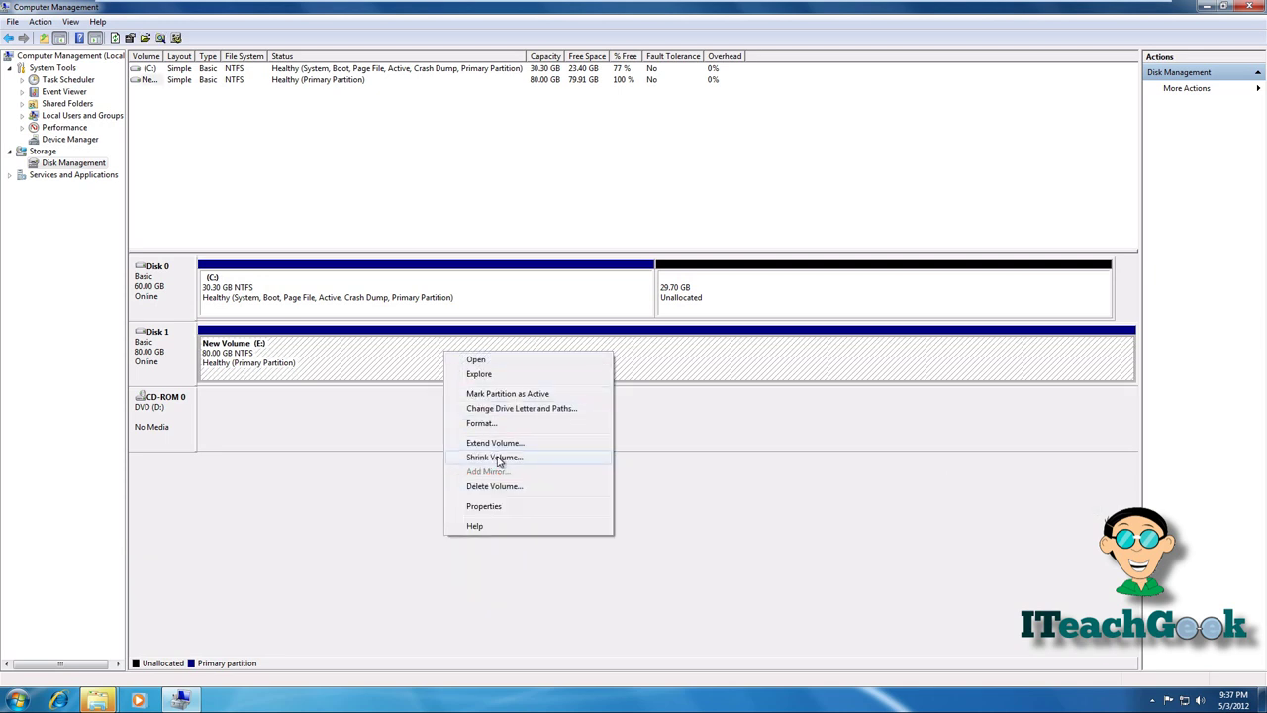
{"action": "left_click", "coordinate": [499, 459]}
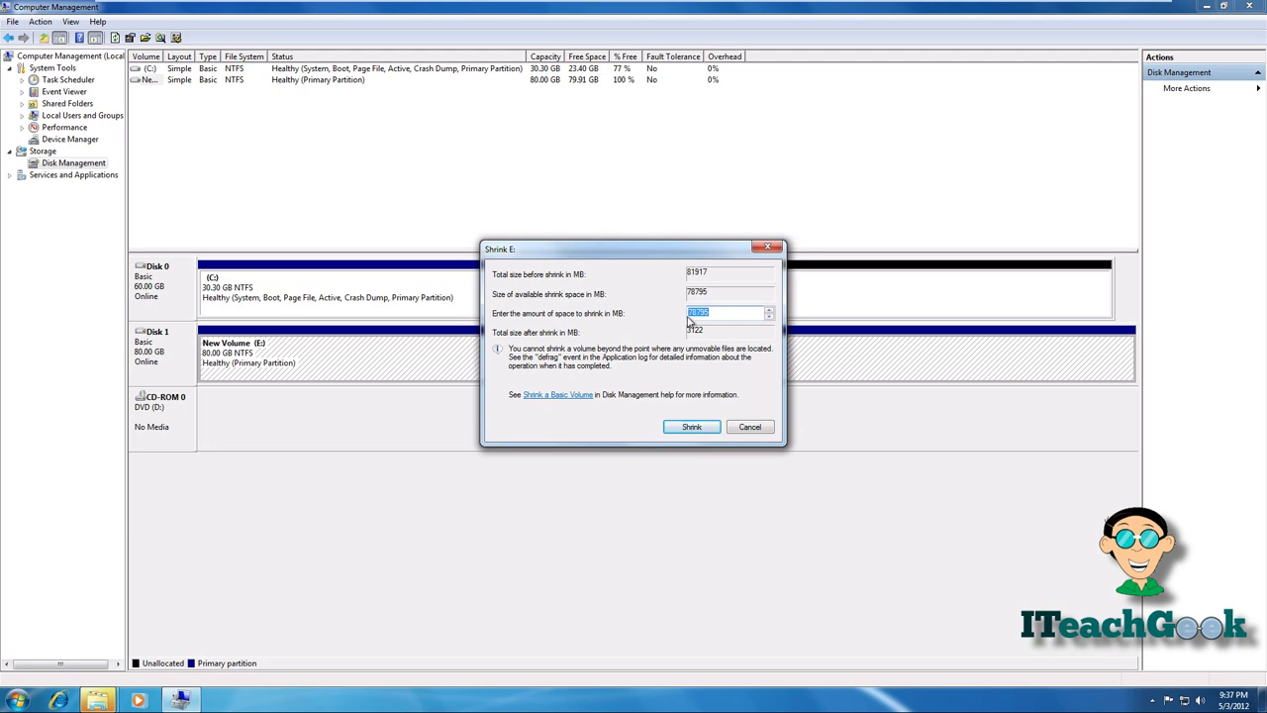
{"action": "left_click", "coordinate": [695, 313]}
{"action": "key", "text": "Right"}
{"action": "key", "text": "BackSpace"}
{"action": "key", "text": "BackSpace"}
{"action": "type", "text": "33"}
{"action": "left_click", "coordinate": [690, 426]}
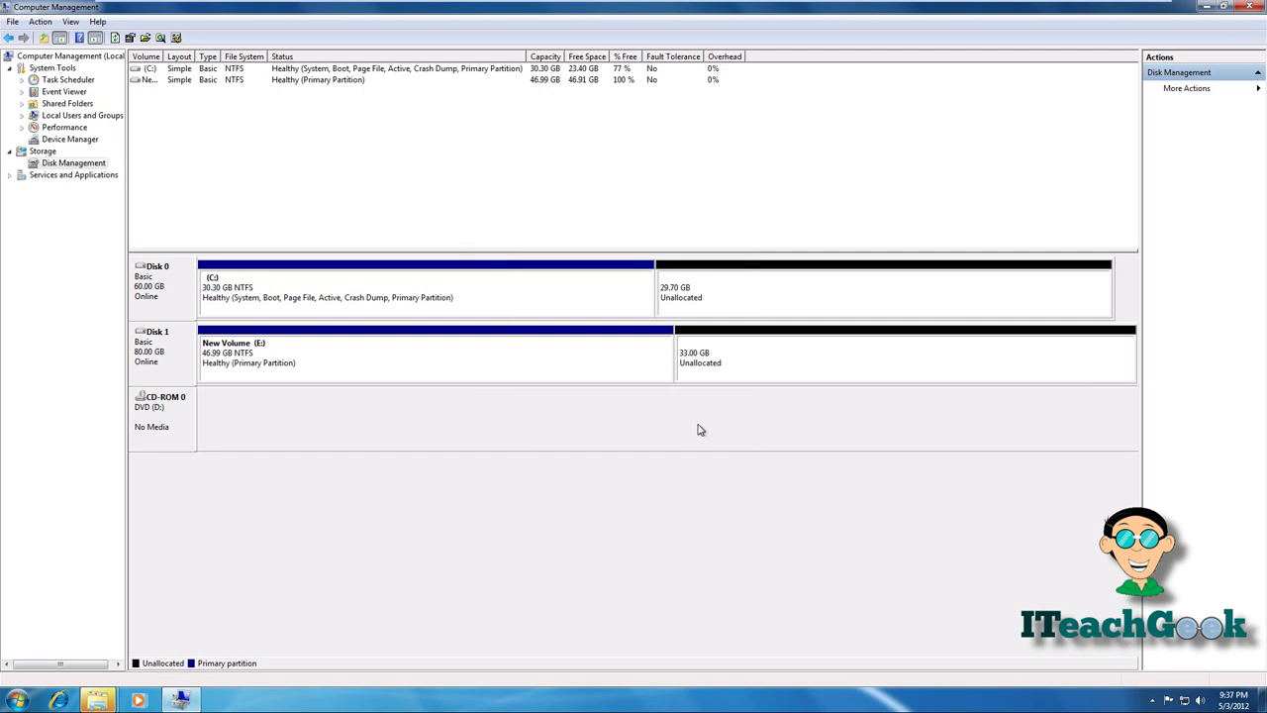
- Create a 33795 MB NTFS simple volume F: labelled 'backup' in Disk 1's free space
{"action": "left_click", "coordinate": [757, 366]}
{"action": "right_click", "coordinate": [756, 366]}
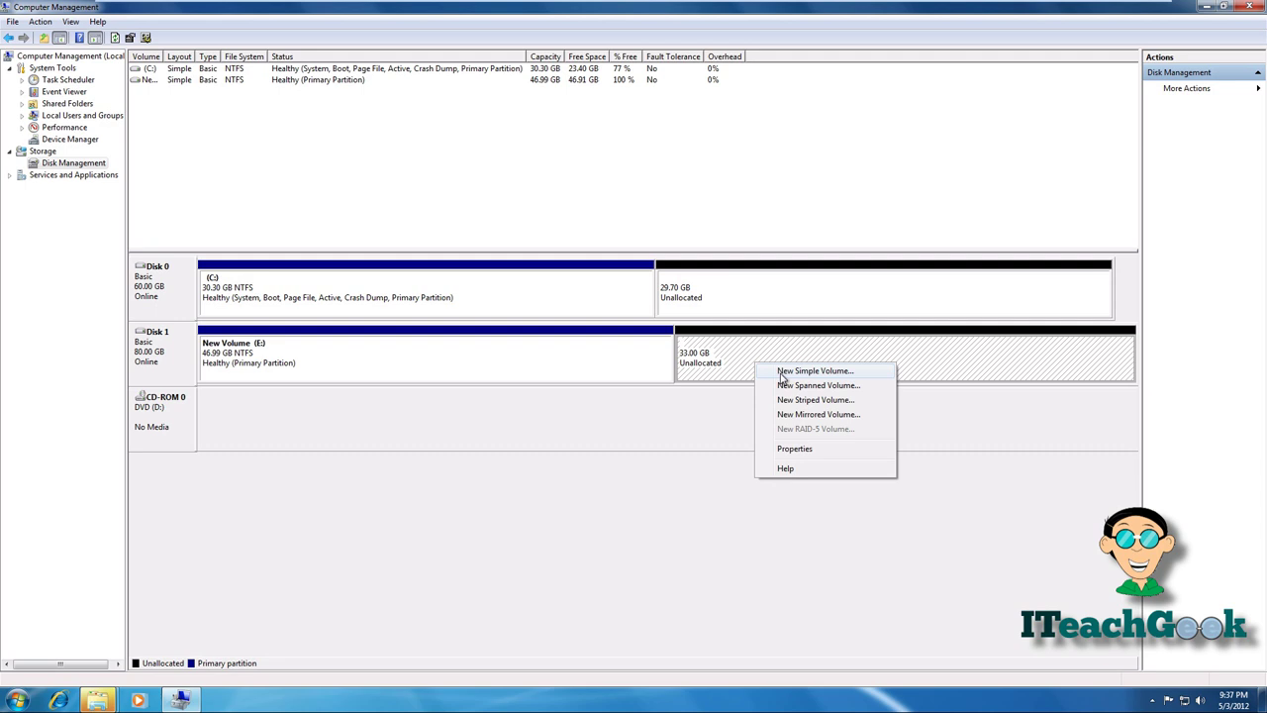
{"action": "left_click", "coordinate": [782, 372]}
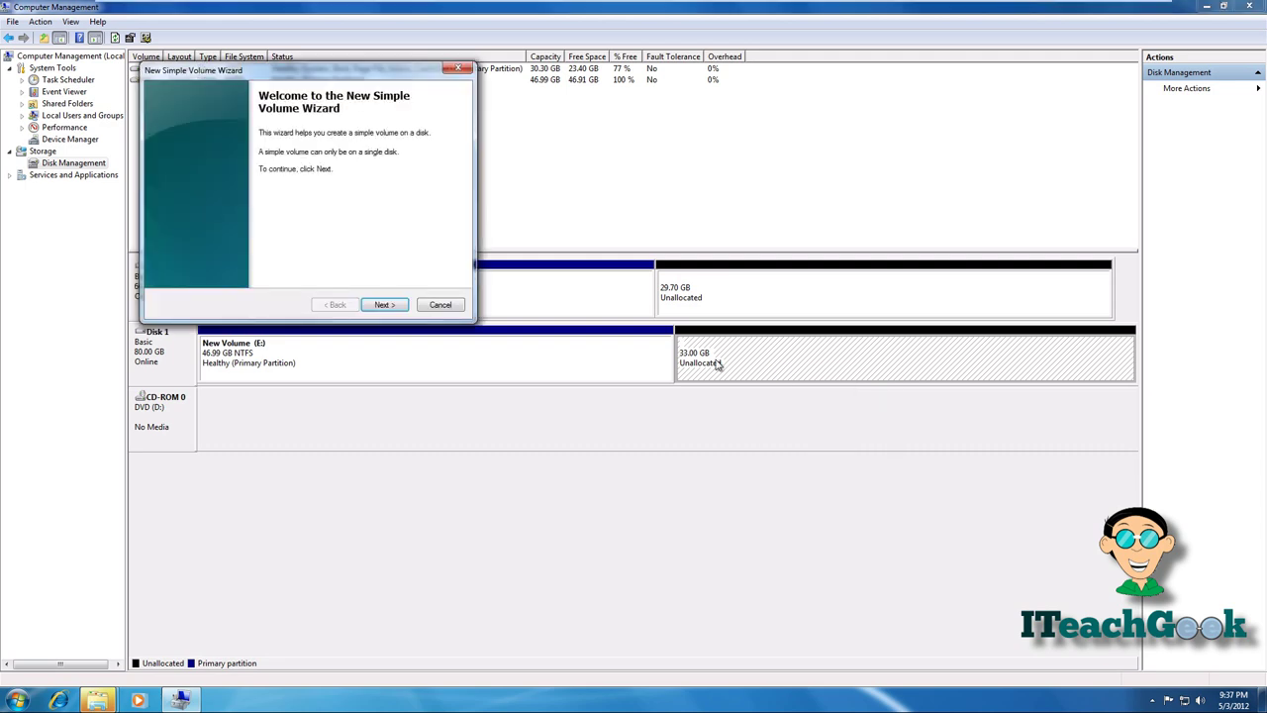
{"action": "left_click", "coordinate": [383, 305]}
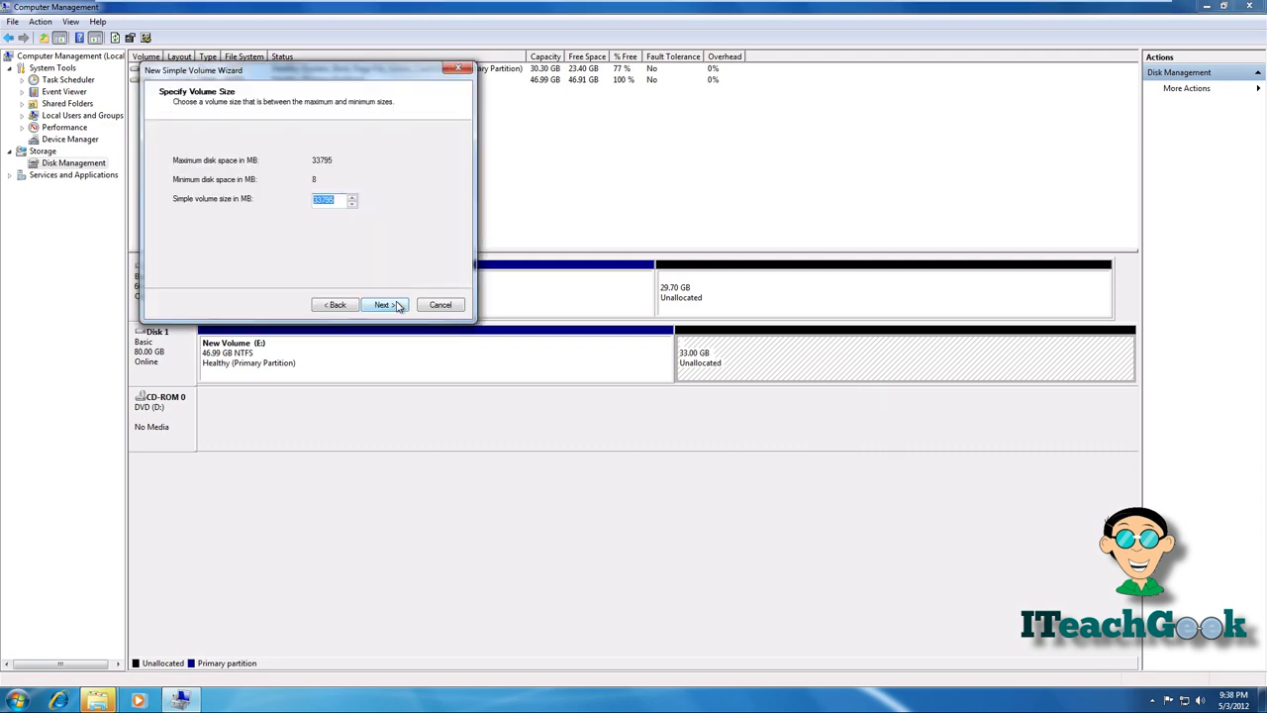
{"action": "left_click", "coordinate": [397, 306]}
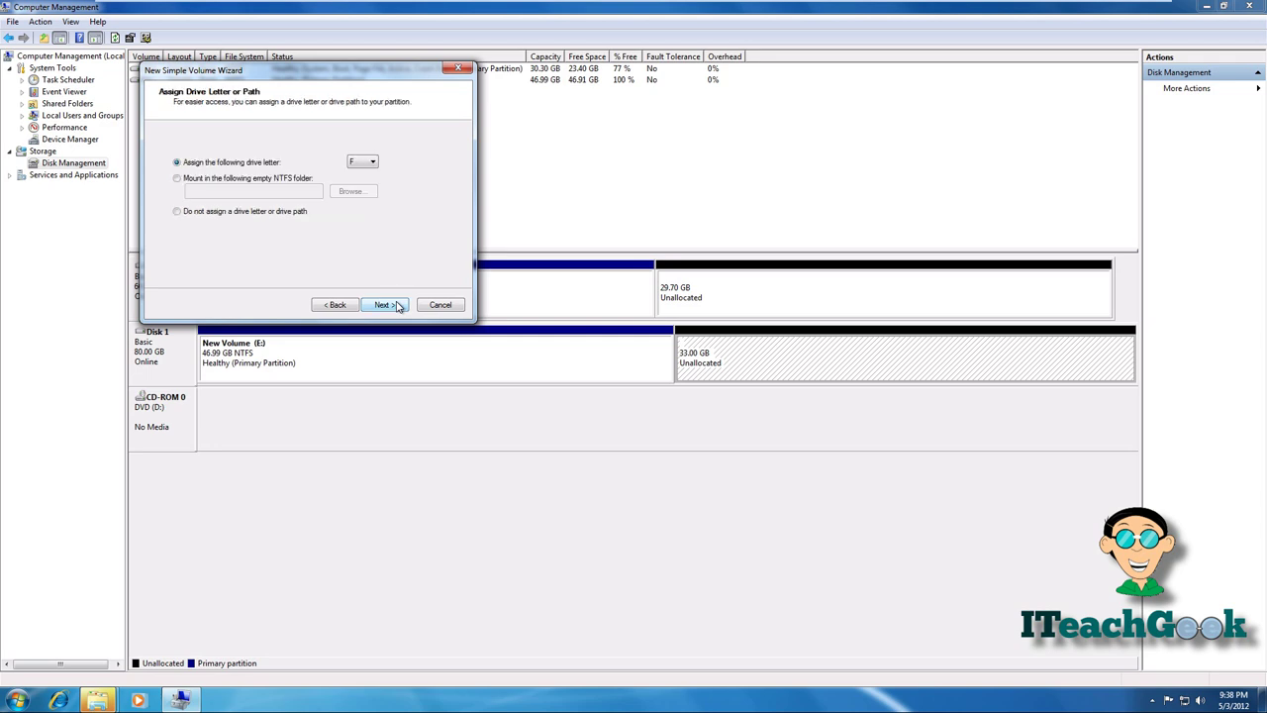
{"action": "left_click", "coordinate": [384, 304]}
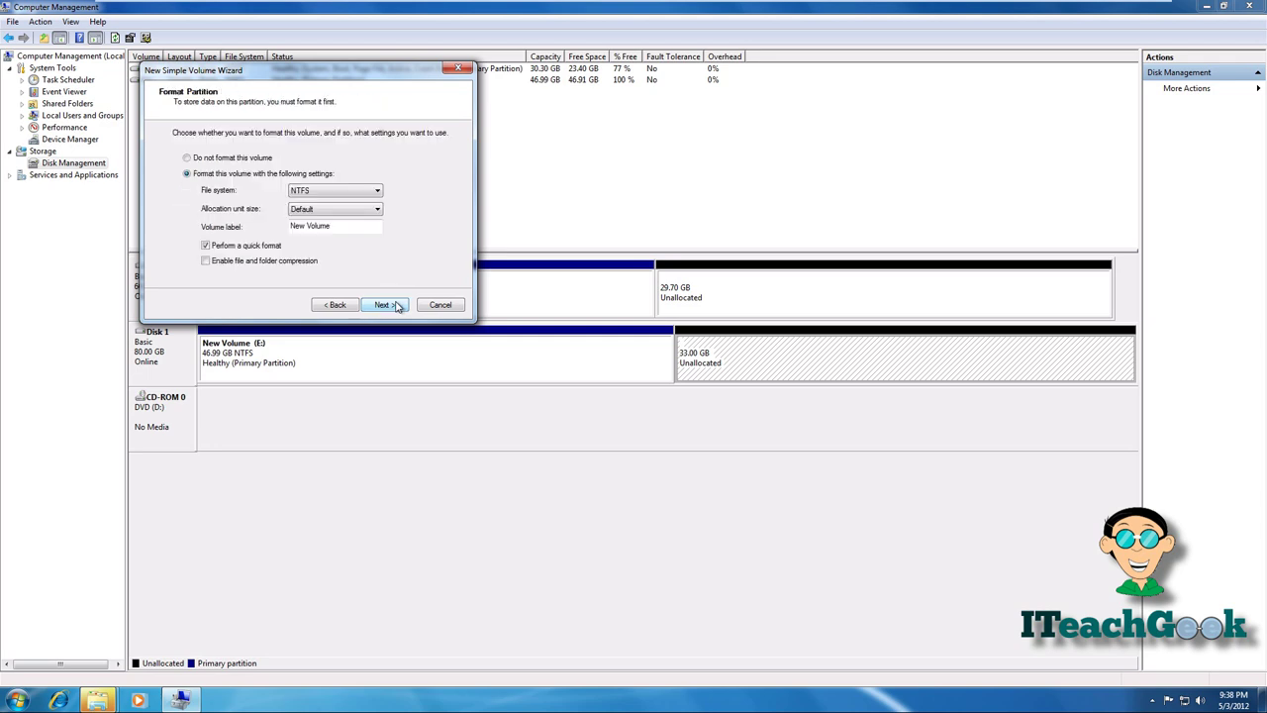
{"action": "left_click", "coordinate": [372, 228]}
{"action": "key", "text": "BackSpace"}
{"action": "key", "text": "BackSpace"}
{"action": "key", "text": "BackSpace"}
{"action": "key", "text": "BackSpace"}
{"action": "key", "text": "BackSpace"}
{"action": "key", "text": "BackSpace"}
{"action": "key", "text": "BackSpace"}
{"action": "key", "text": "BackSpace"}
{"action": "key", "text": "BackSpace"}
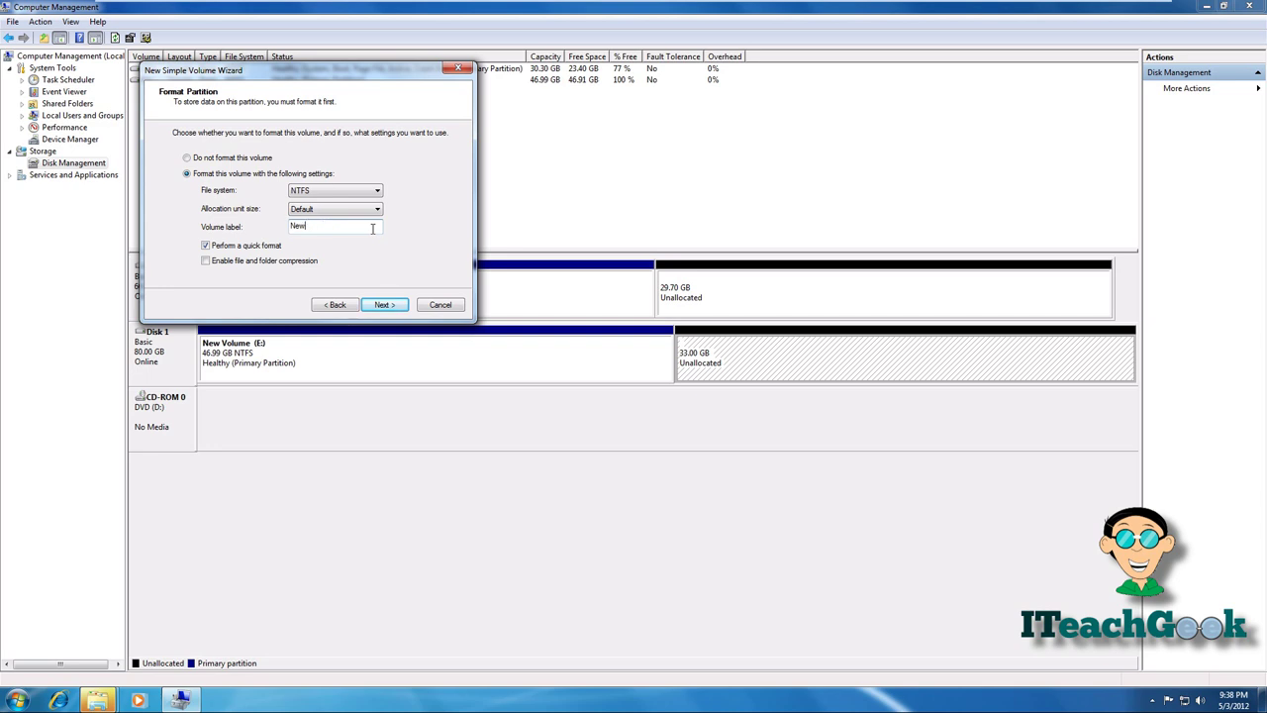
{"action": "type", "text": "ba"}
{"action": "left_click", "coordinate": [379, 305]}
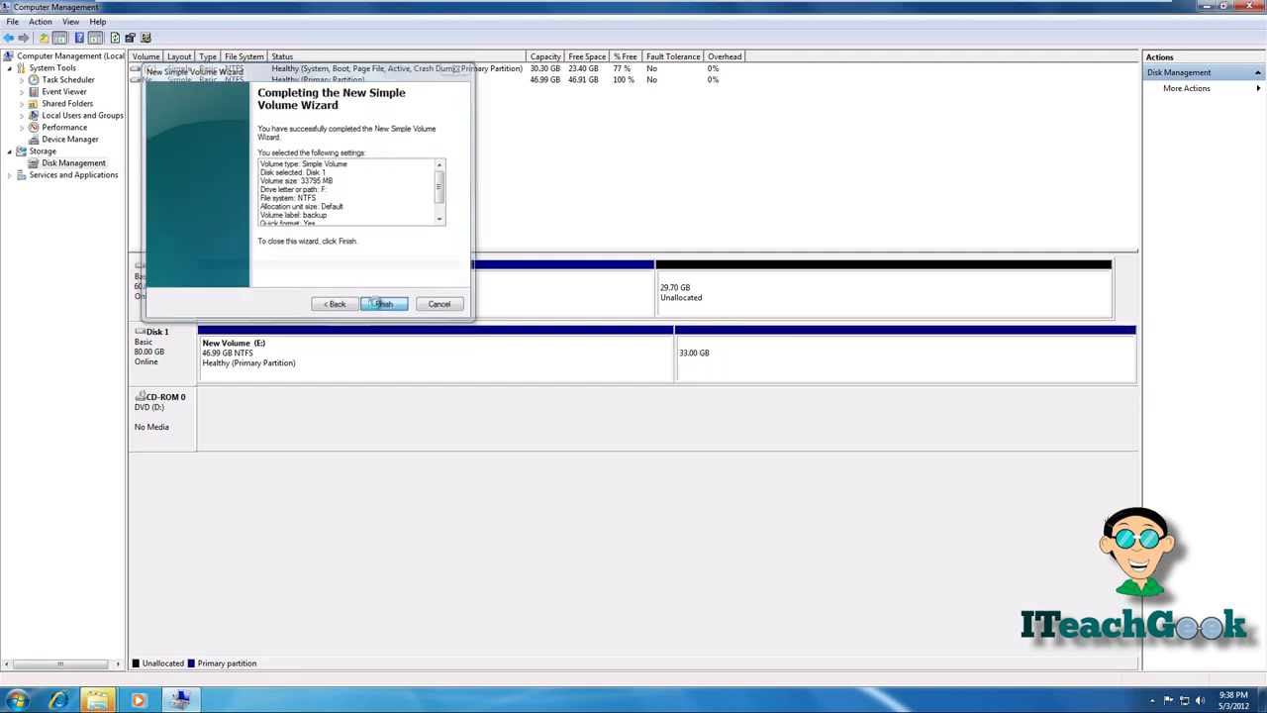
{"action": "left_click", "coordinate": [377, 304]}
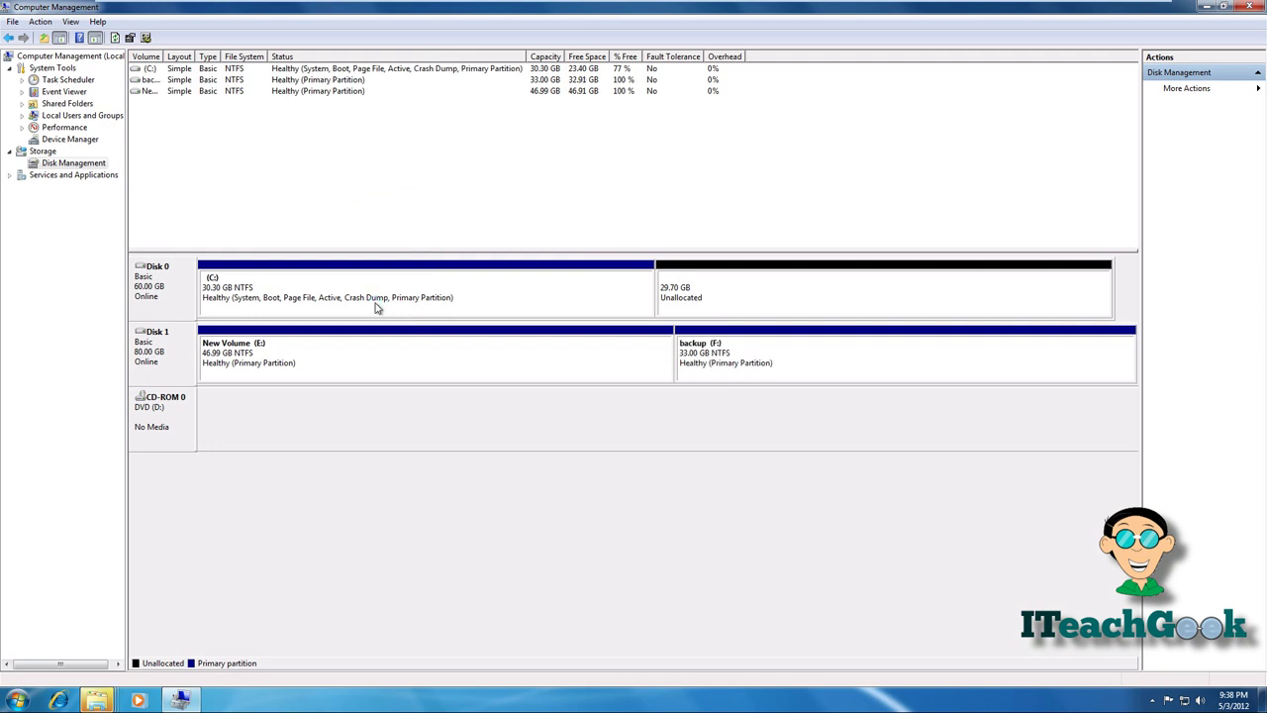
- Open the Computer window from the Start menu to review drives E: and F:
{"action": "left_click", "coordinate": [799, 378]}
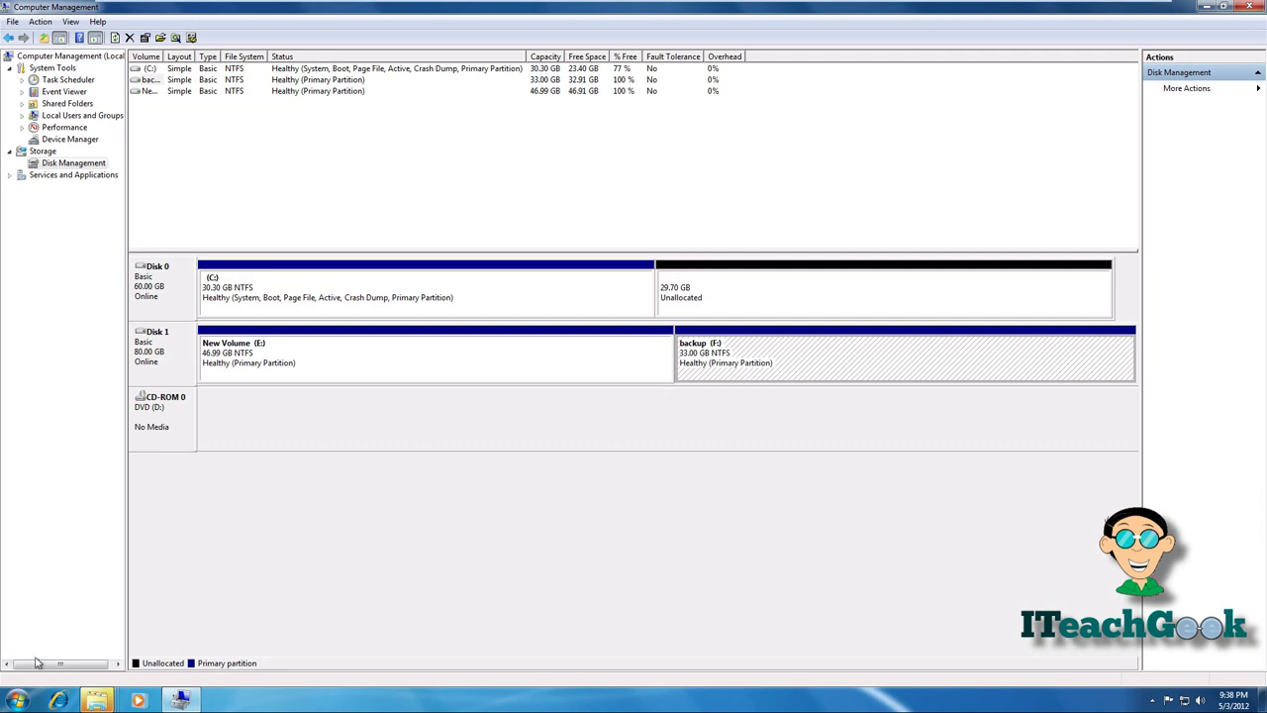
{"action": "left_click", "coordinate": [18, 699]}
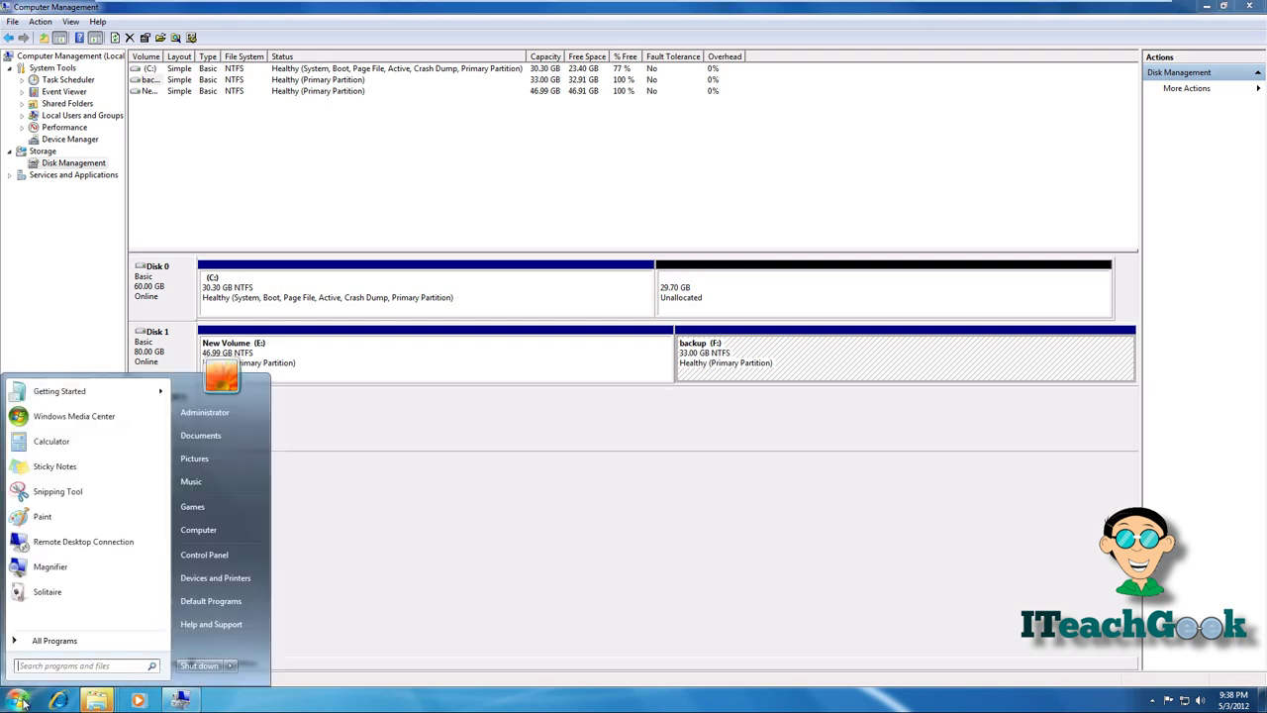
{"action": "left_click", "coordinate": [184, 534]}
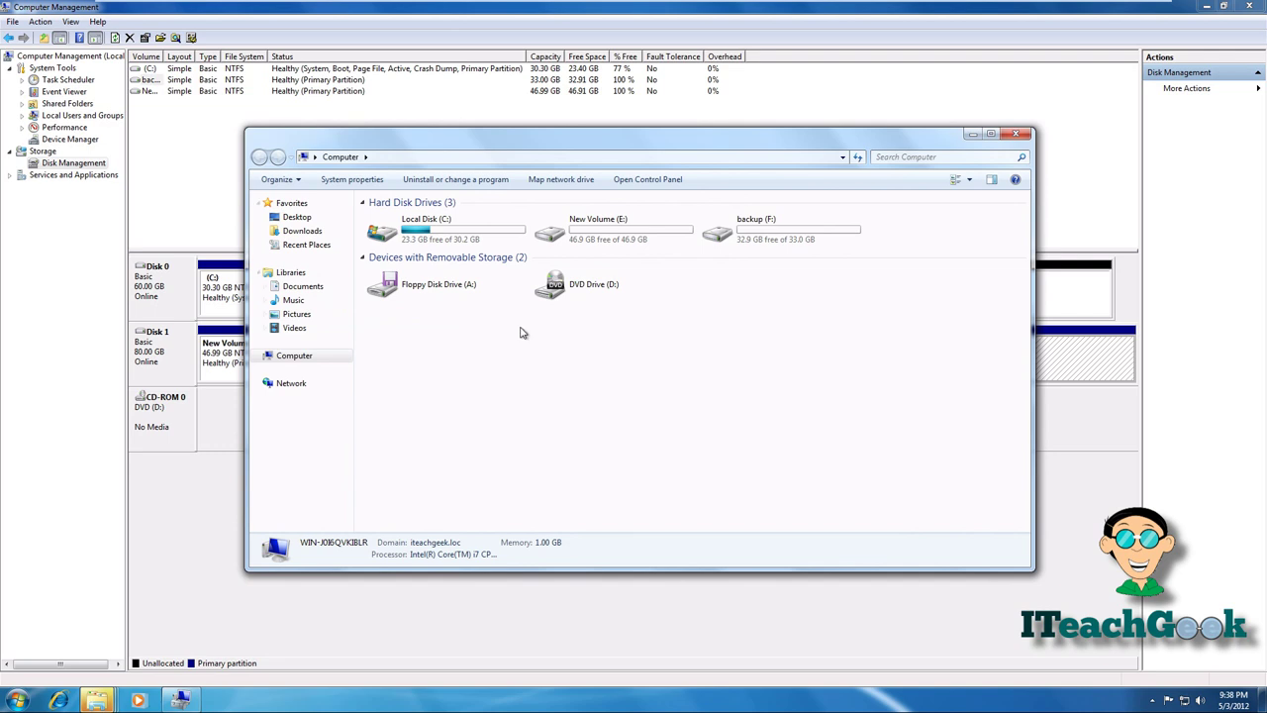
{"action": "mouse_move", "coordinate": [733, 229]}
- Close Computer and start Create a system image from Control Panel's backup page
{"action": "left_click", "coordinate": [1014, 133]}
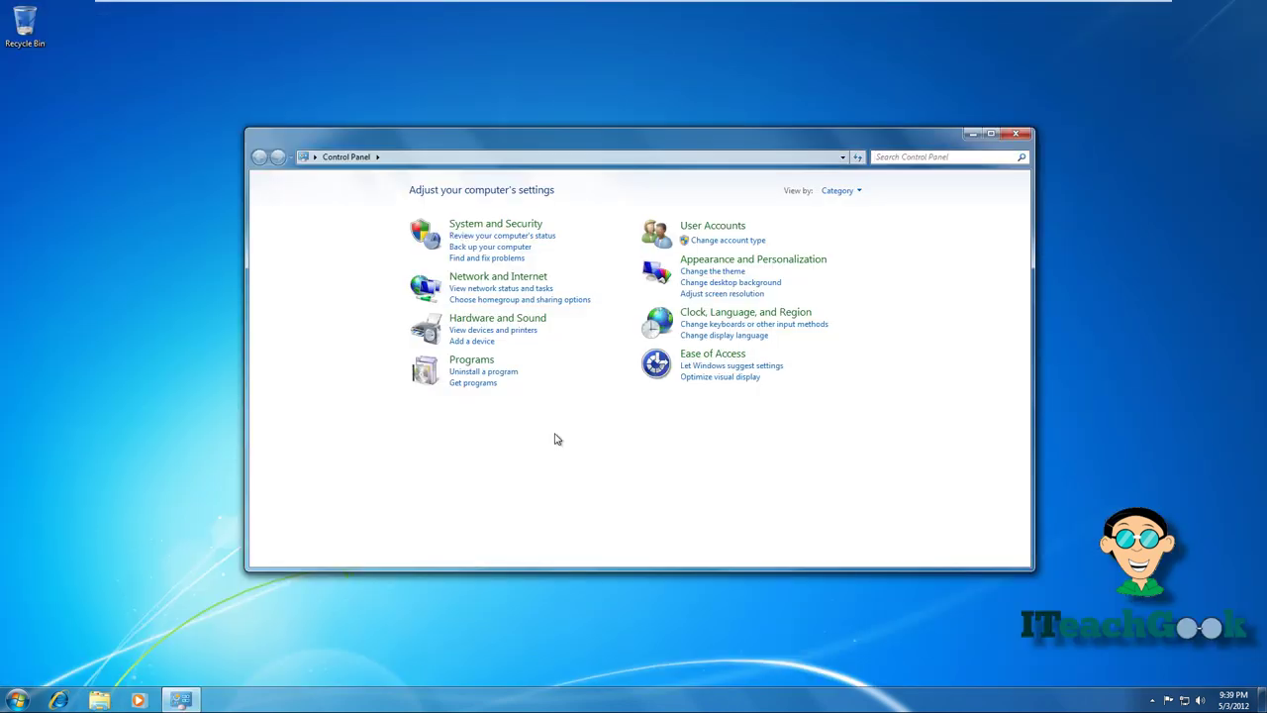
{"action": "left_click", "coordinate": [499, 248]}
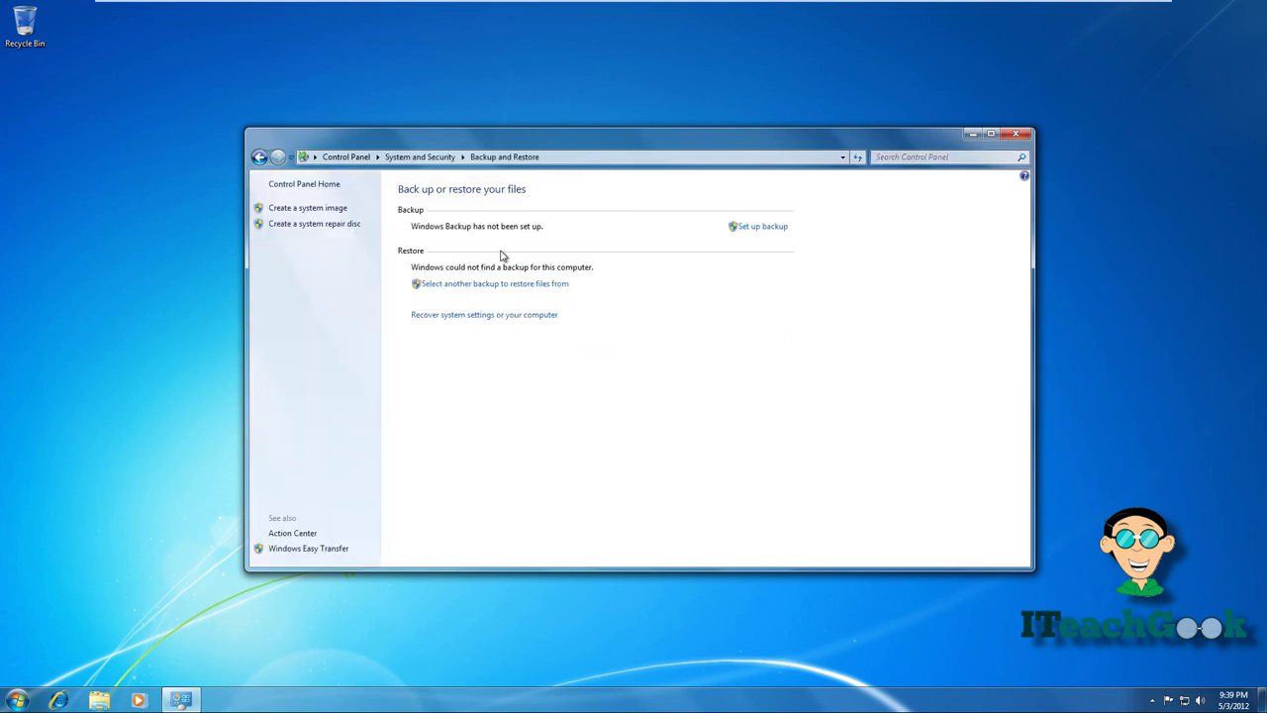
{"action": "left_click", "coordinate": [315, 210]}
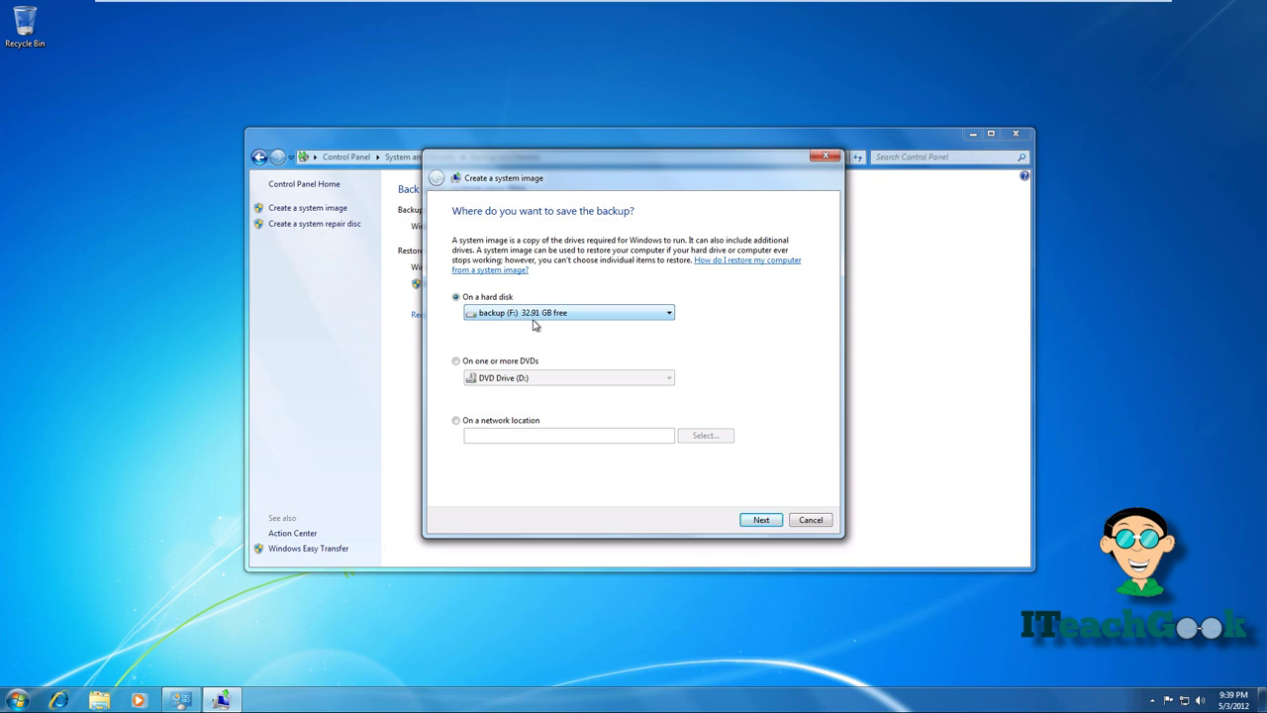
- Keep backup (F:) as destination, accept the C: (System) drive, and start the image backup
{"action": "left_click", "coordinate": [760, 520]}
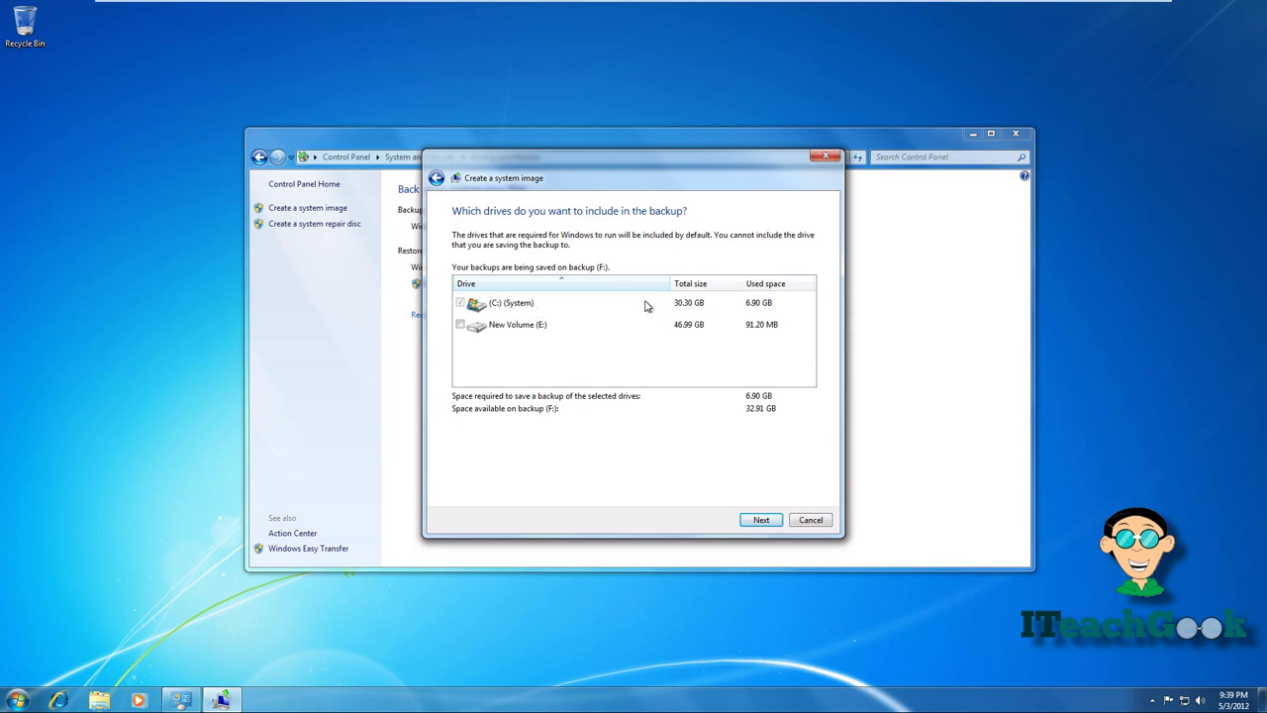
{"action": "left_click", "coordinate": [759, 516]}
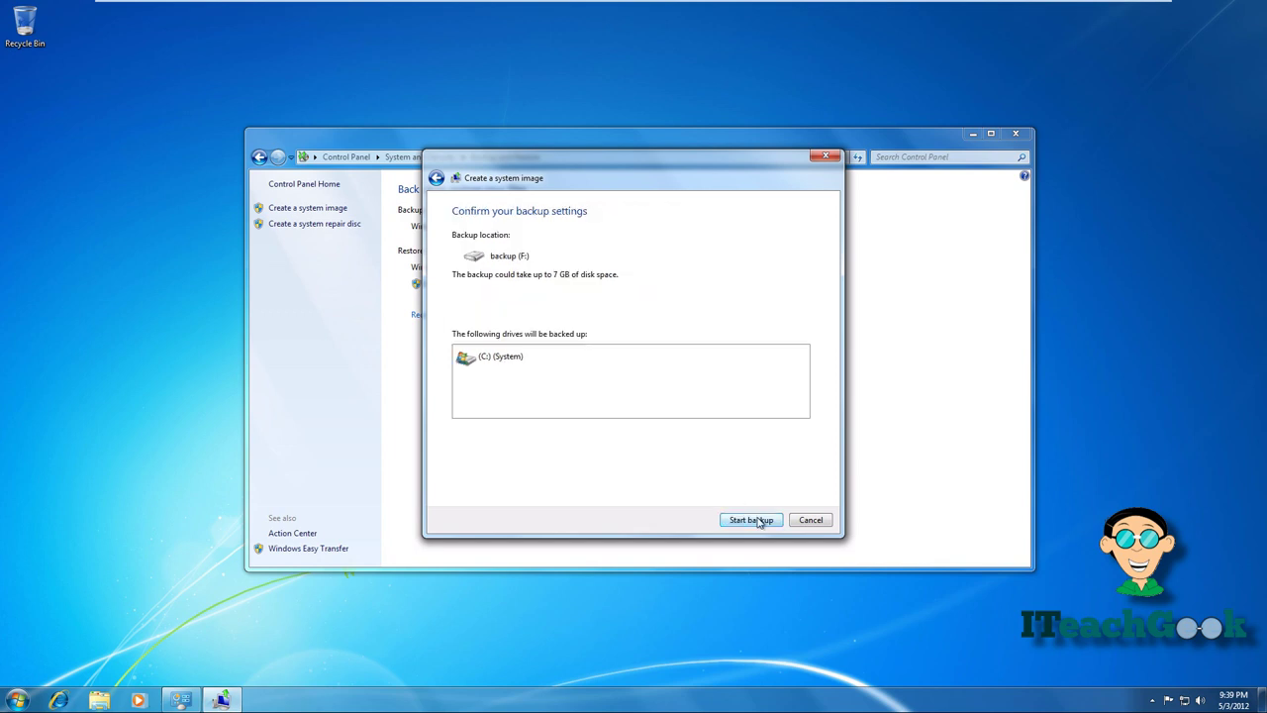
{"action": "left_click", "coordinate": [751, 519]}
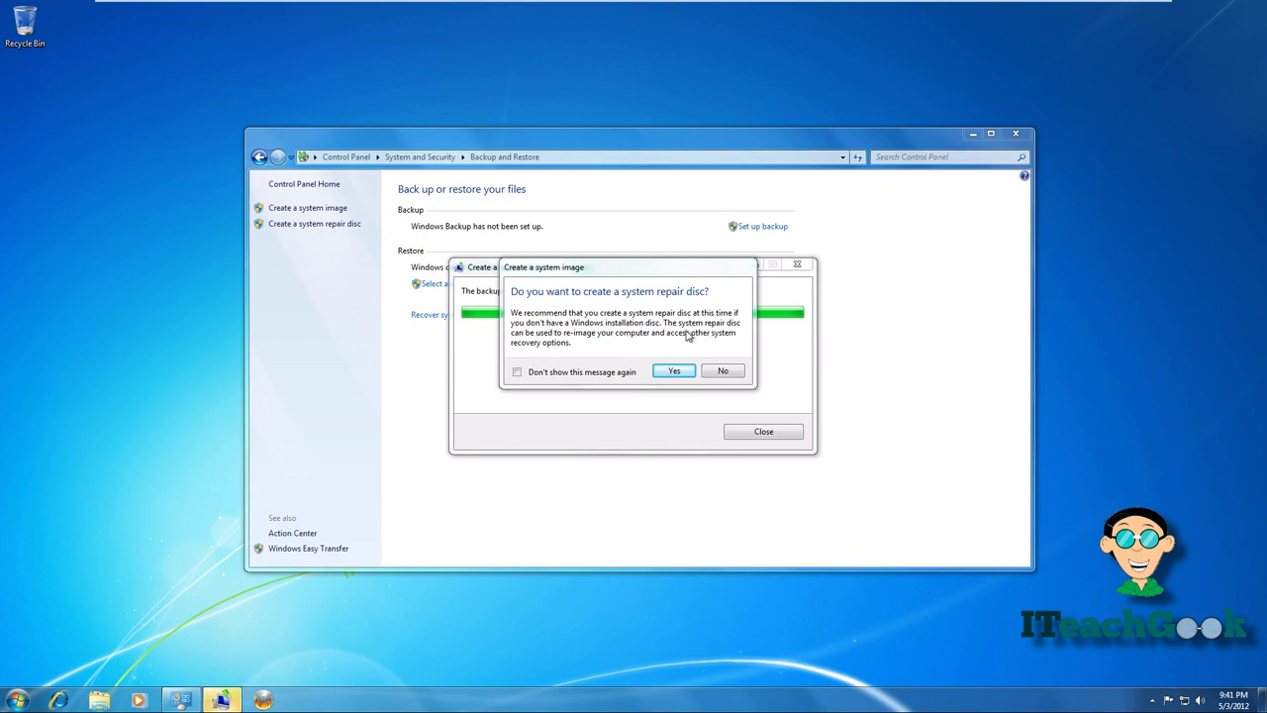
- Burn a Windows 7 32-bit system repair disc in DVD RW Drive (D:), dismissing AutoPlay and prompts
{"action": "left_click", "coordinate": [677, 370]}
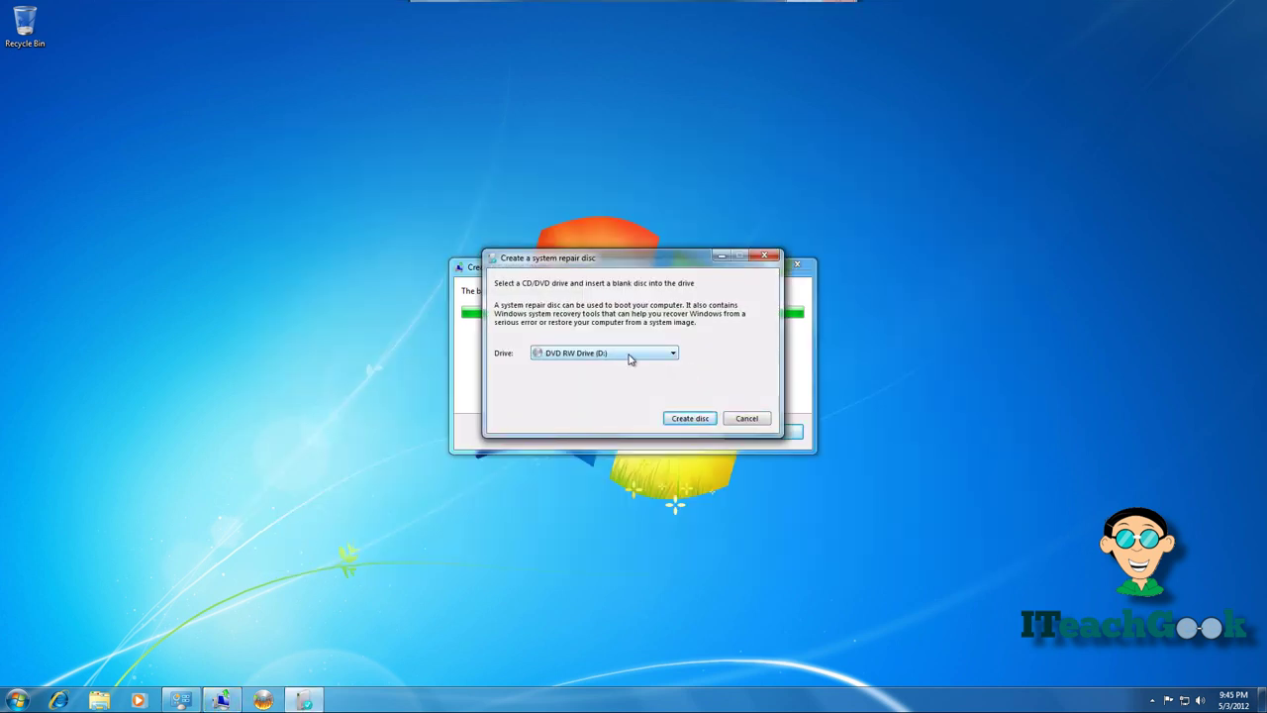
{"action": "left_click", "coordinate": [685, 420]}
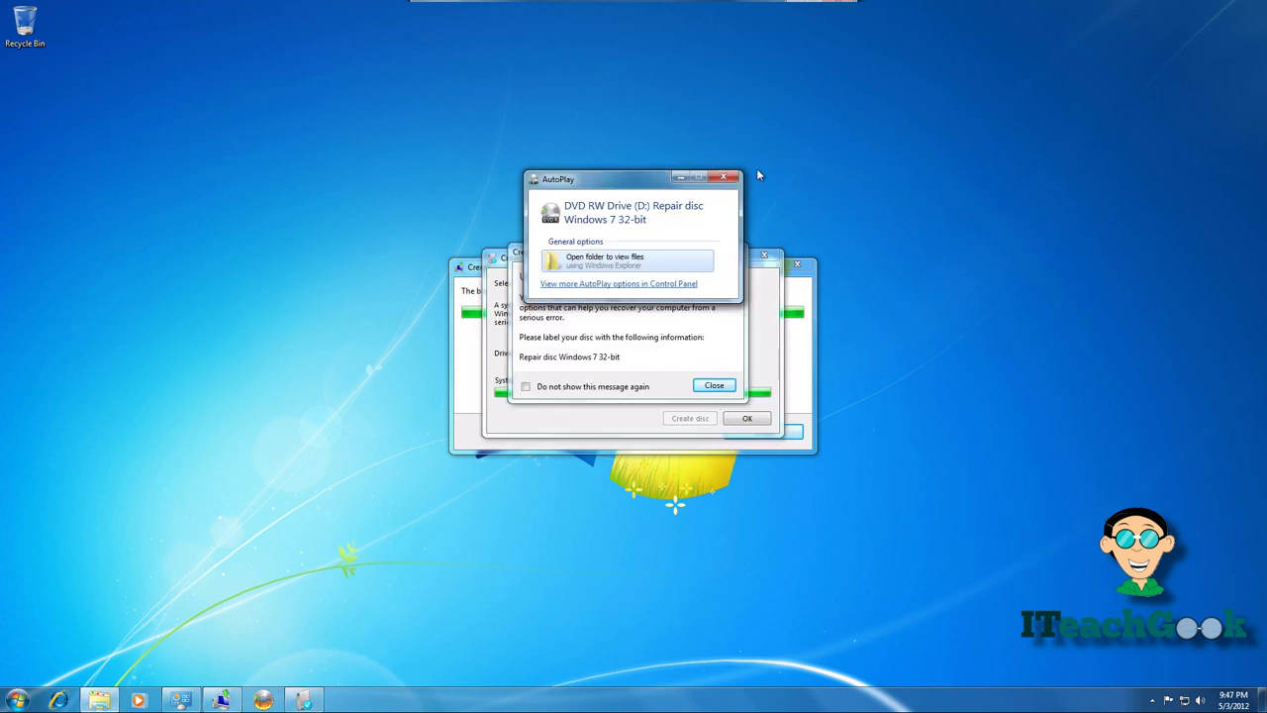
{"action": "left_click", "coordinate": [724, 177]}
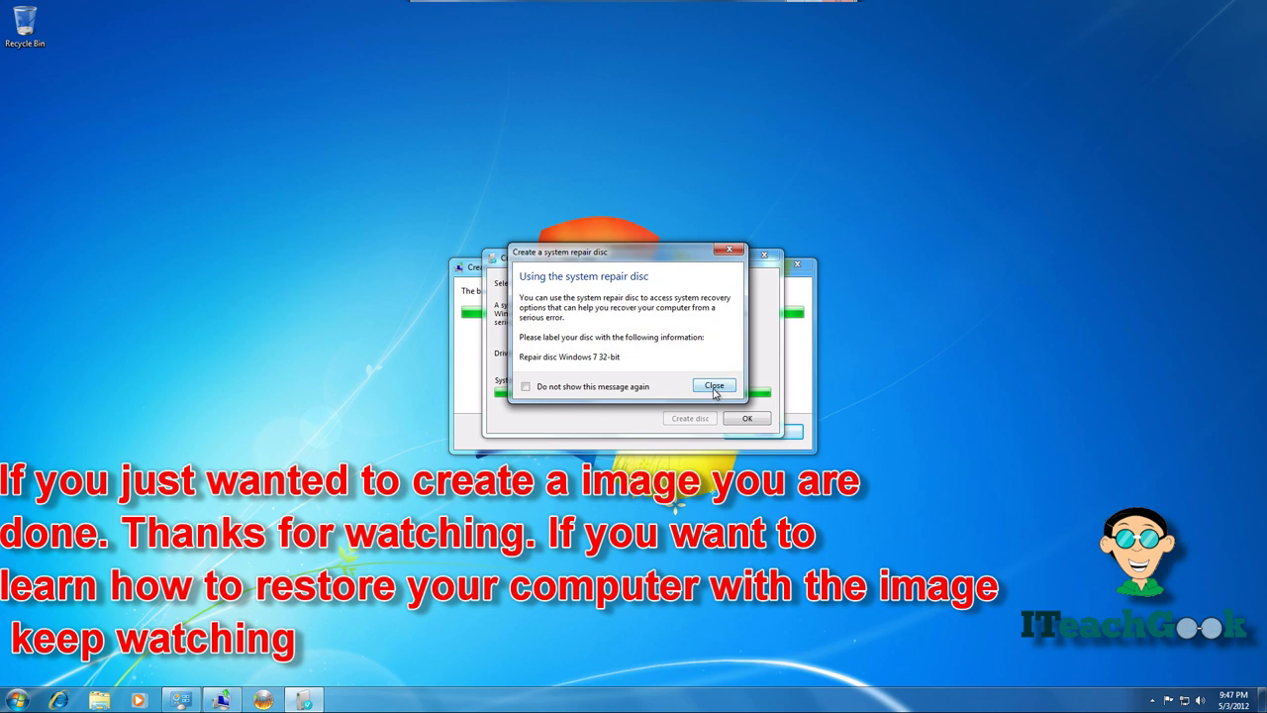
{"action": "left_click", "coordinate": [712, 390]}
{"action": "left_click", "coordinate": [746, 419]}
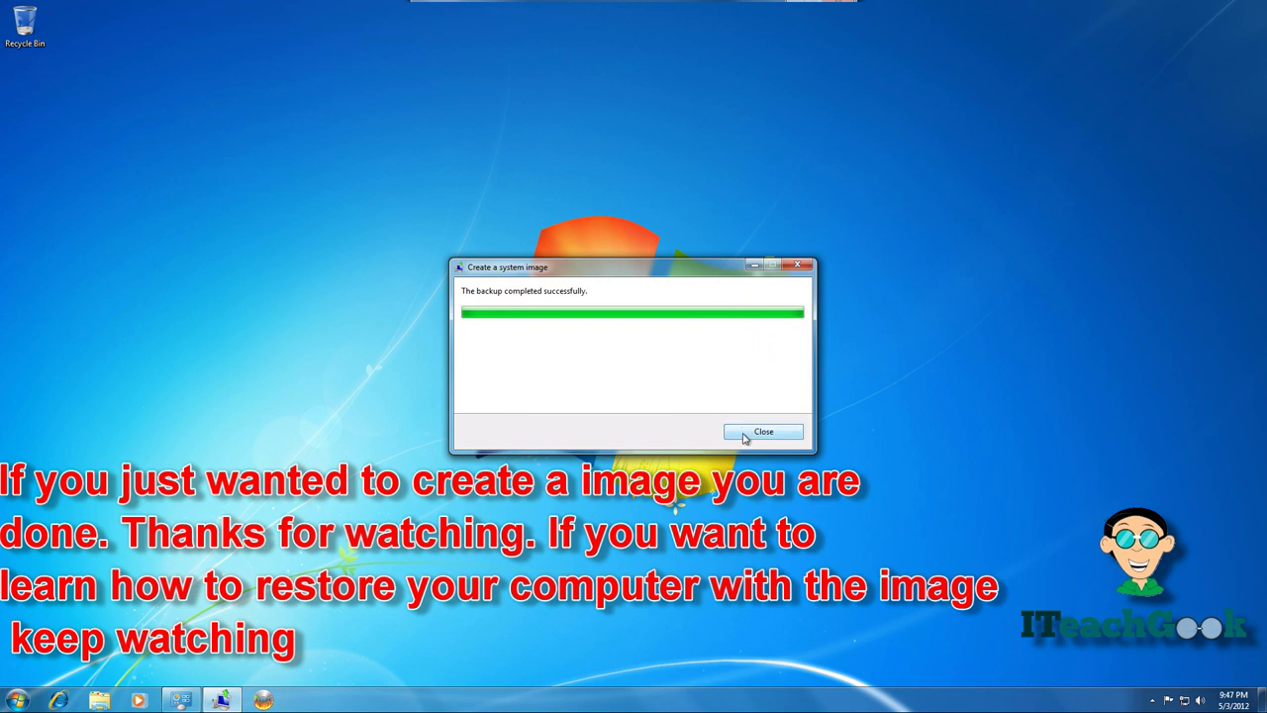
- Close the completed backup dialog and restart Windows via Start > Shut down > Restart
{"action": "left_click", "coordinate": [745, 435]}
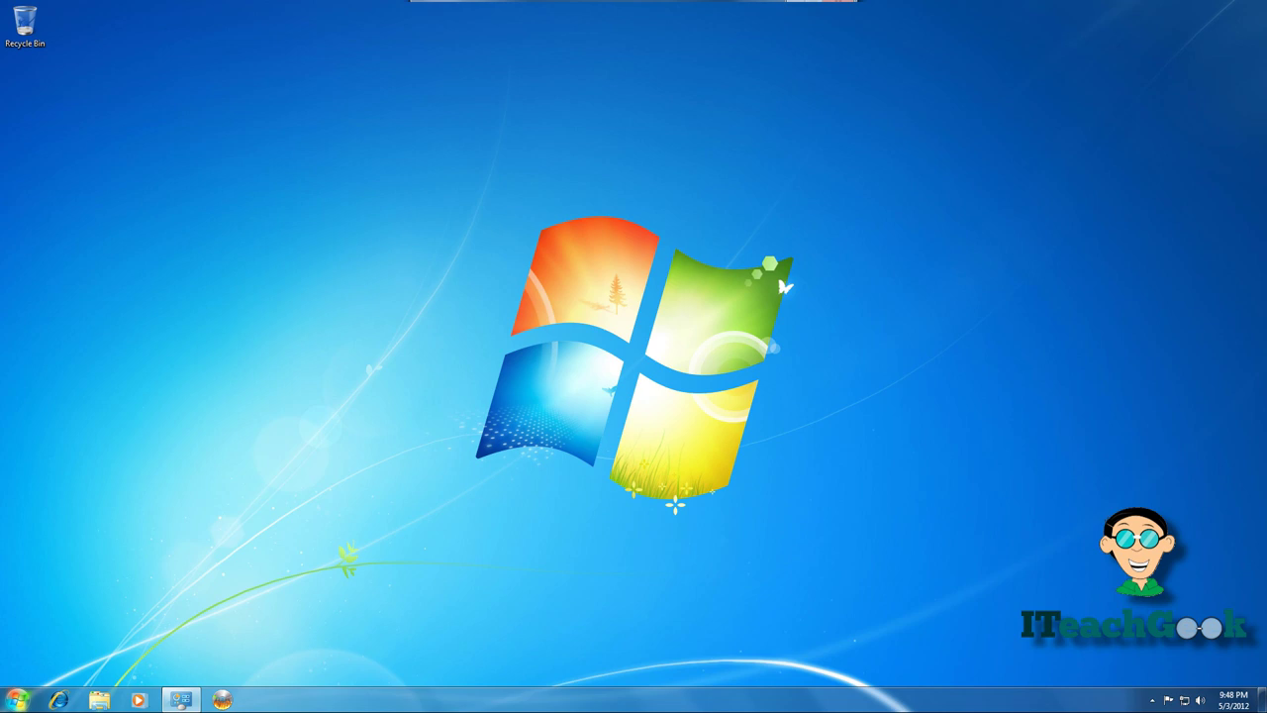
{"action": "left_click", "coordinate": [17, 699]}
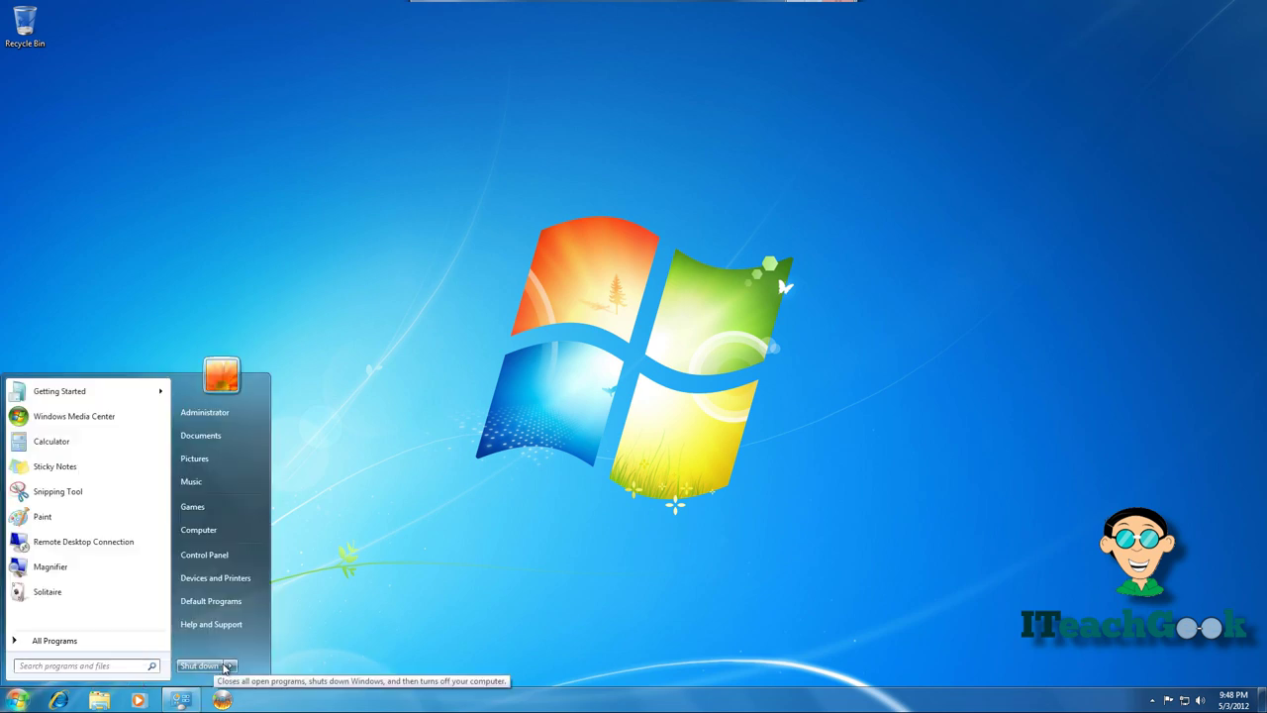
{"action": "mouse_move", "coordinate": [230, 667]}
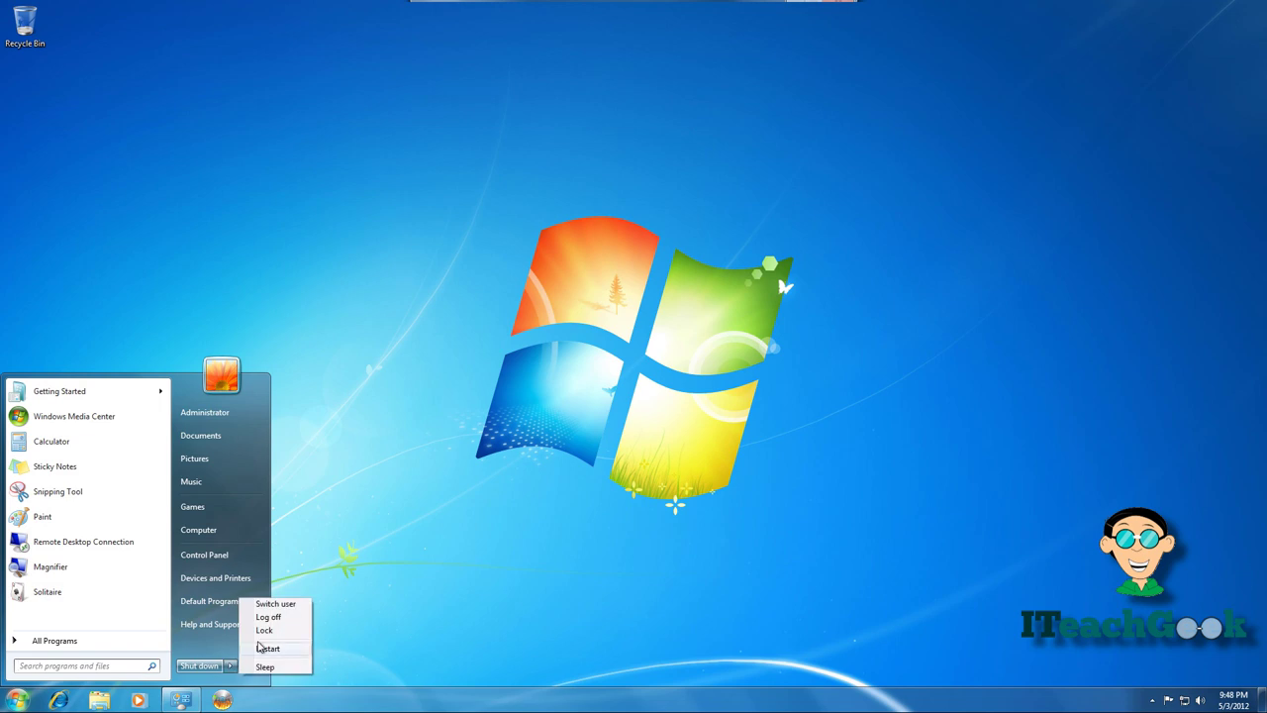
{"action": "left_click", "coordinate": [262, 647]}
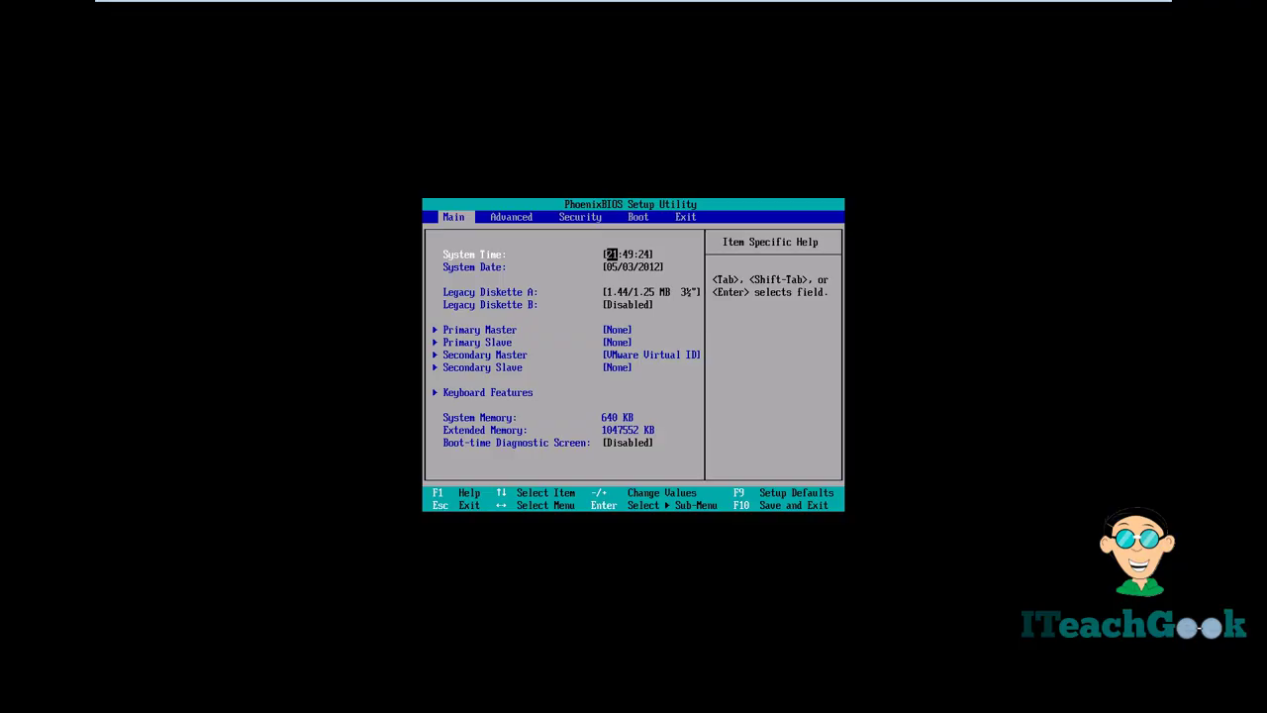
- Move CD-ROM Drive to the top of the PhoenixBIOS boot order and boot the repair disc
{"action": "key", "text": "Right"}
{"action": "key", "text": "Right"}
{"action": "key", "text": "Right"}
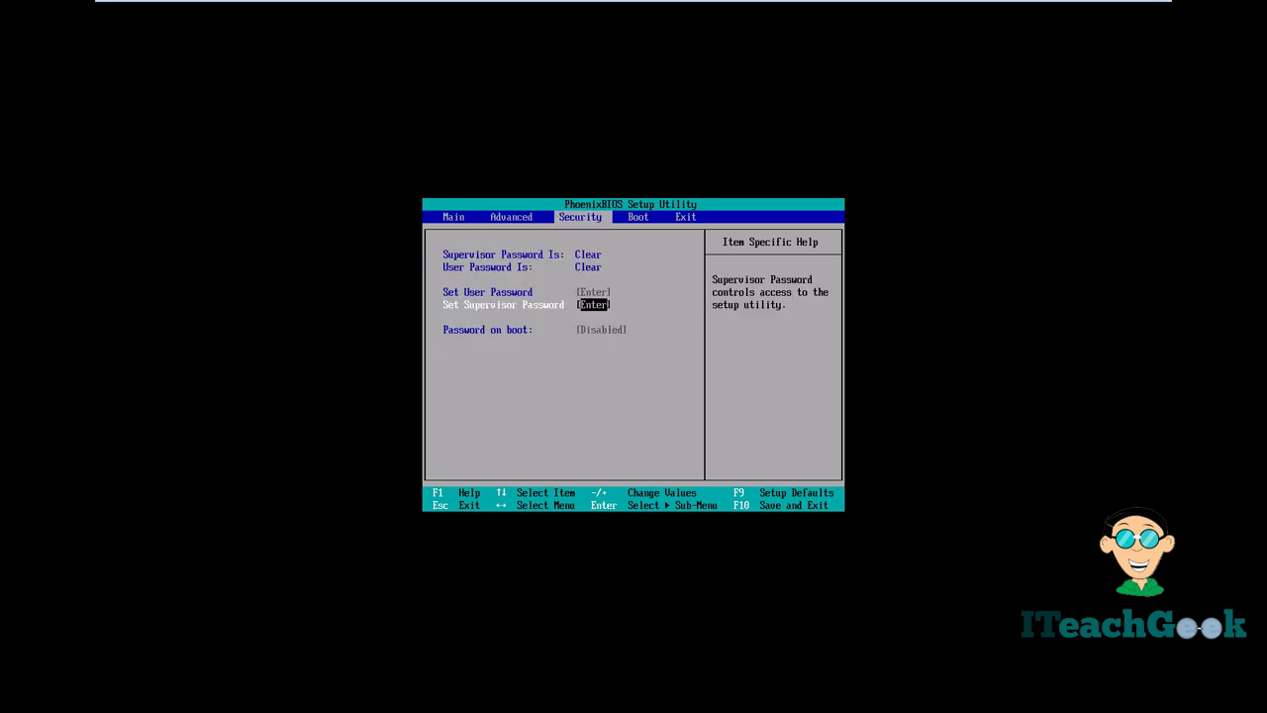
{"action": "key", "text": "Down"}
{"action": "key", "text": "Down"}
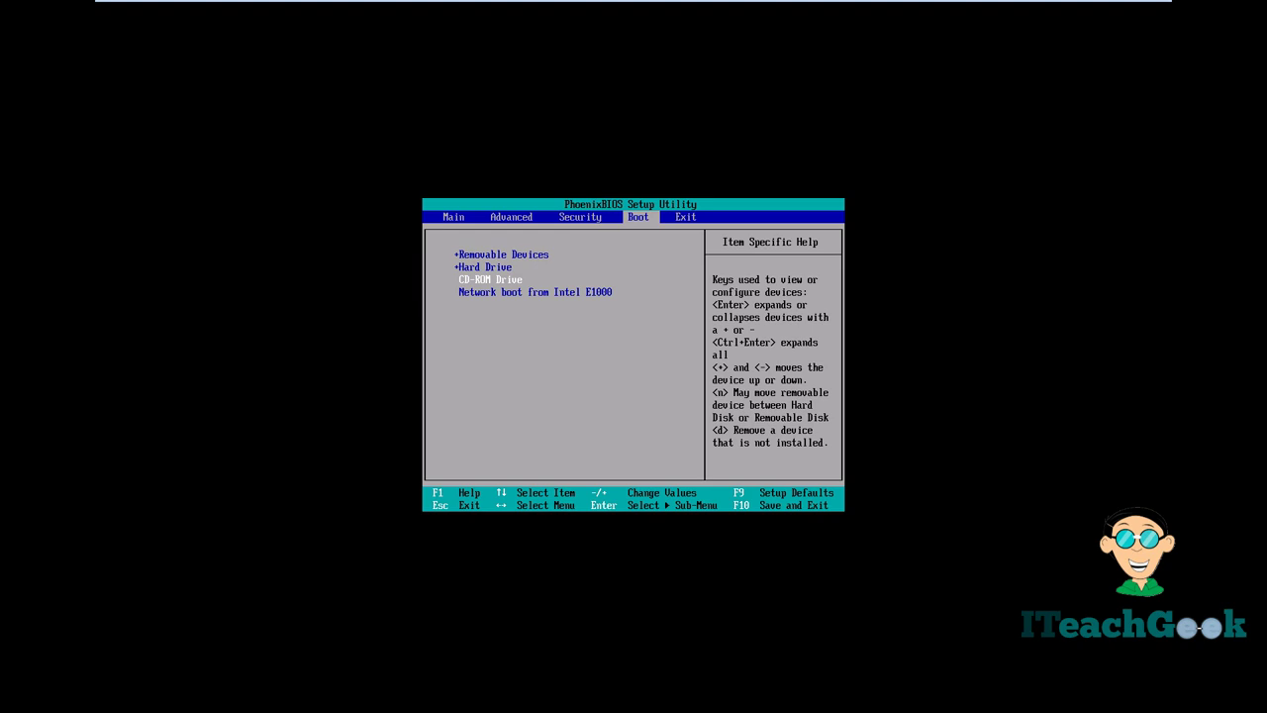
{"action": "key", "text": "plus"}
{"action": "key", "text": "plus"}
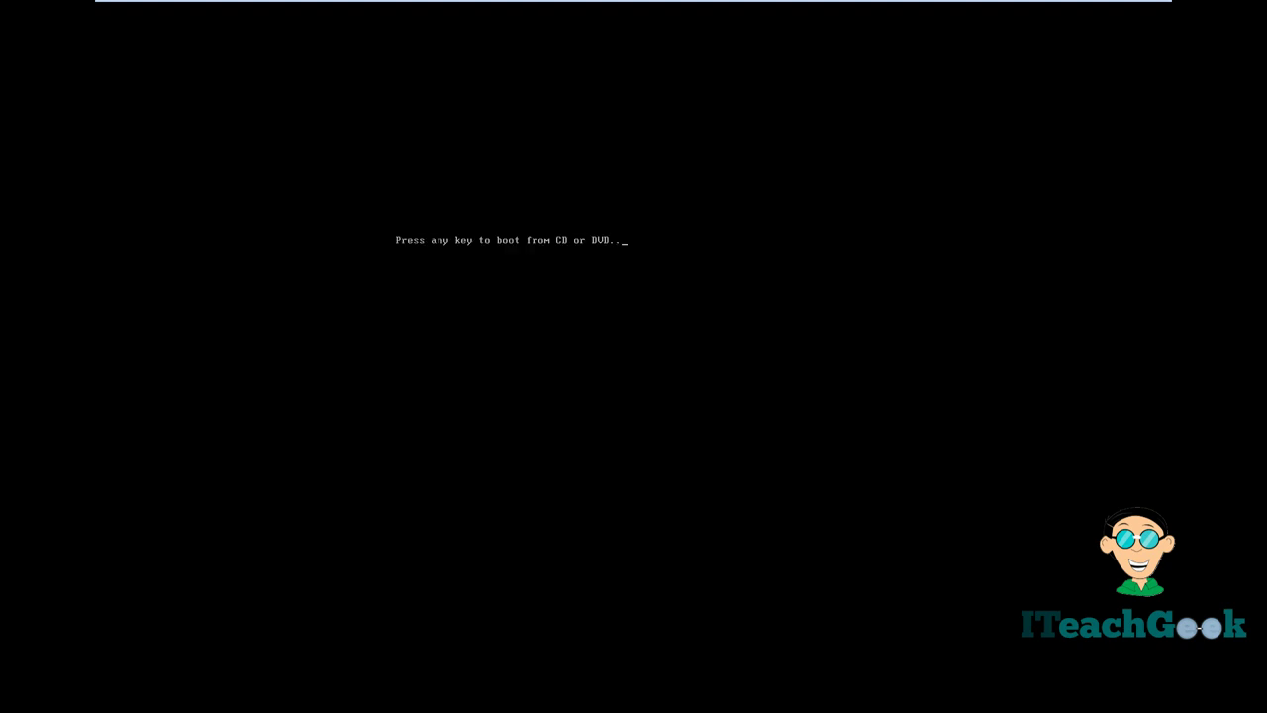
{"action": "key", "text": "Return"}
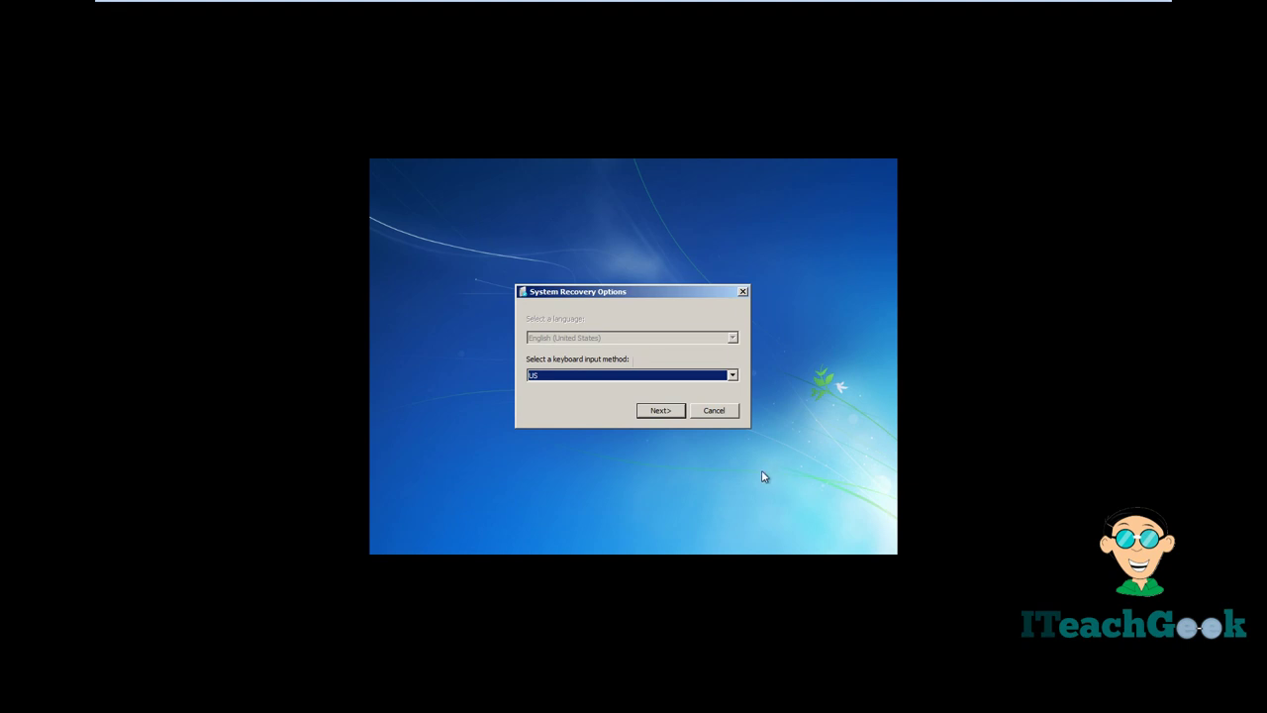
- Keep the US keyboard layout and choose 'Restore your computer using a system image'
{"action": "left_click", "coordinate": [658, 412]}
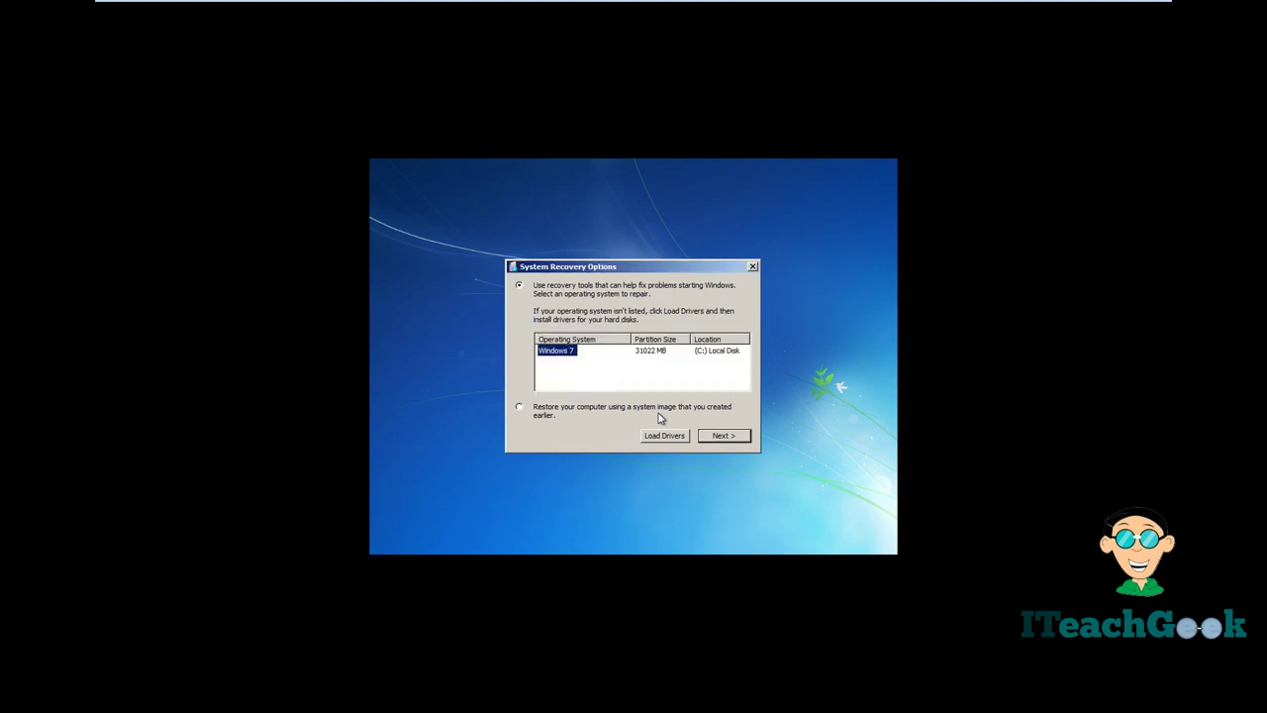
{"action": "left_click", "coordinate": [518, 408]}
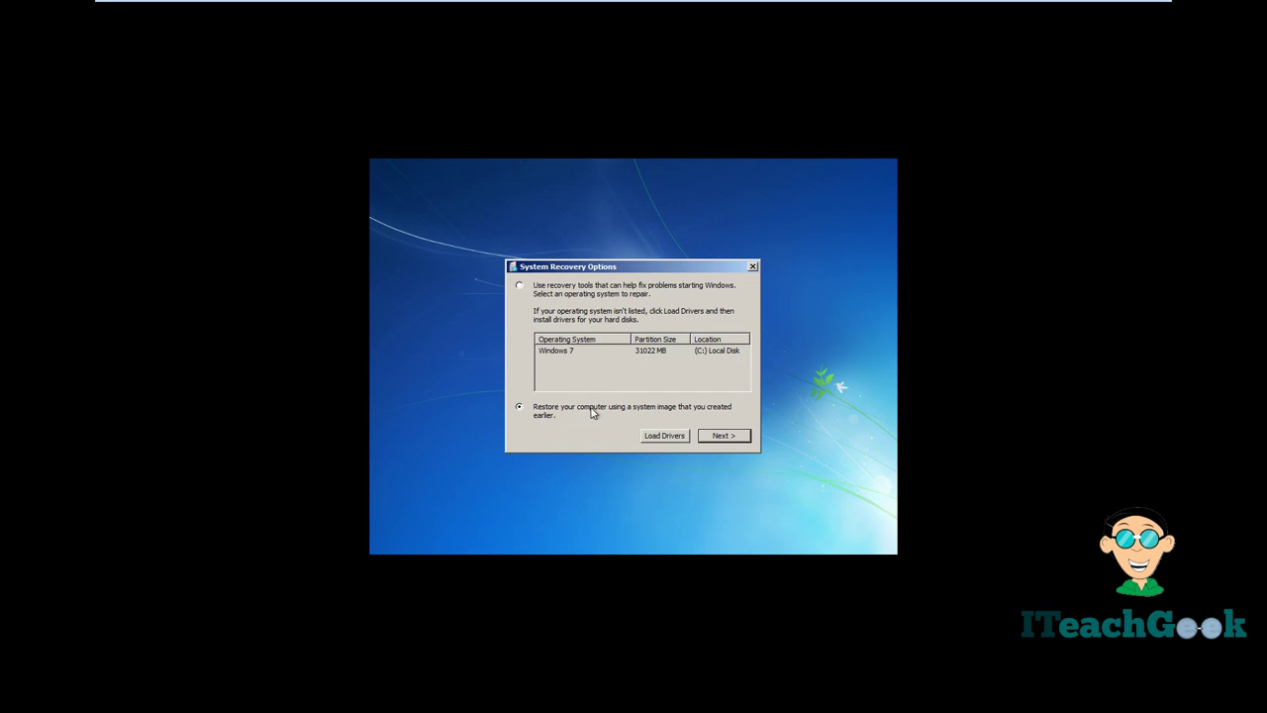
{"action": "left_click", "coordinate": [736, 436]}
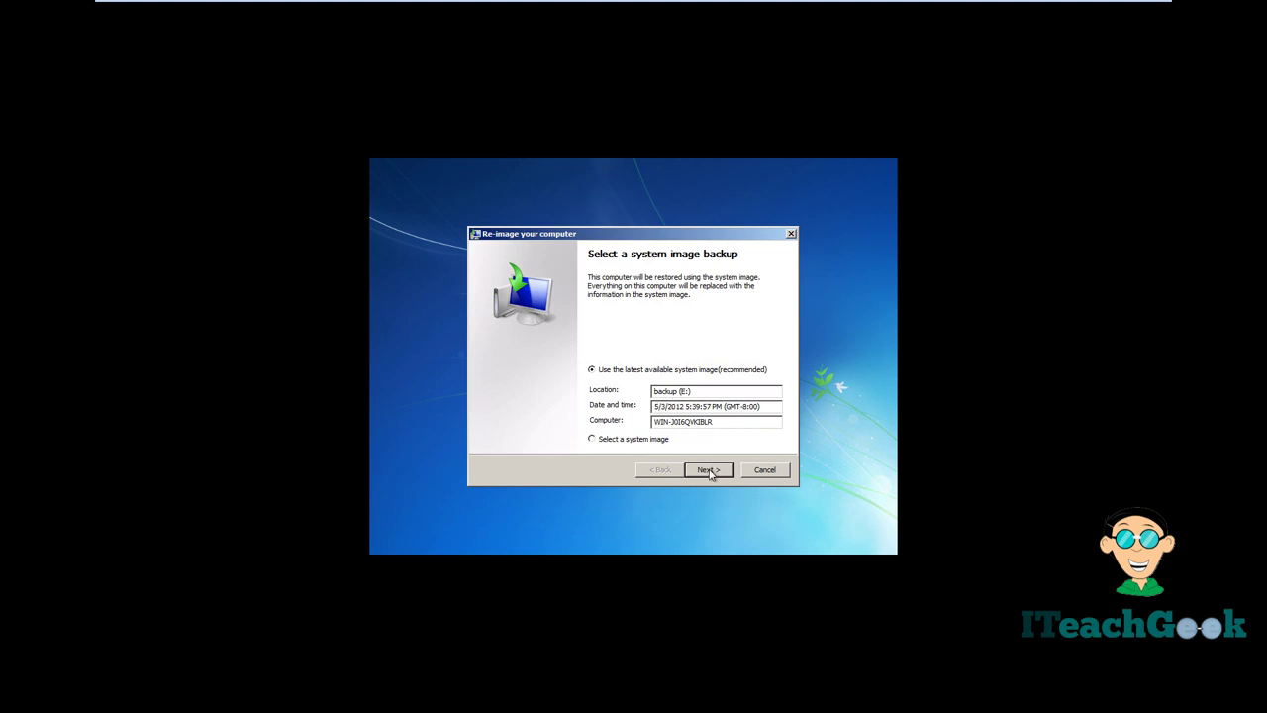
- Re-image C: from the latest 5/3/2012 image, with disk formatting and repartitioning confirmed
{"action": "left_click", "coordinate": [708, 471]}
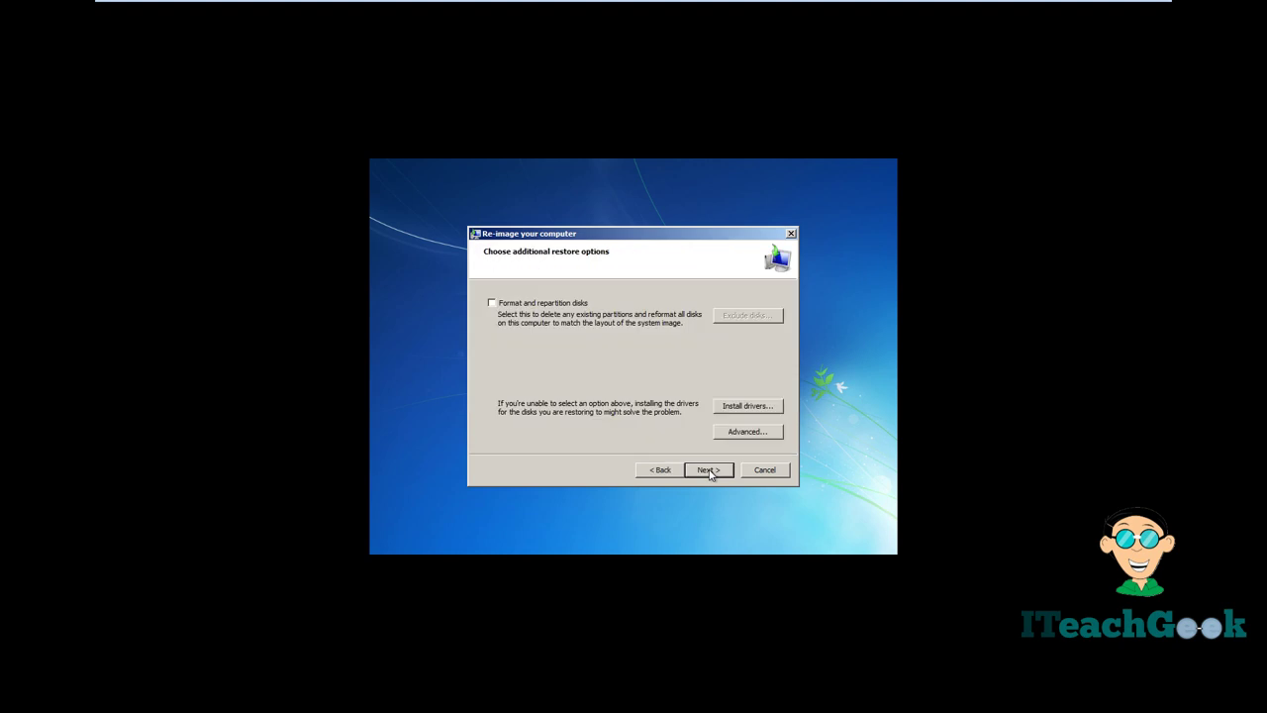
{"action": "left_click", "coordinate": [544, 305]}
{"action": "left_click", "coordinate": [735, 317]}
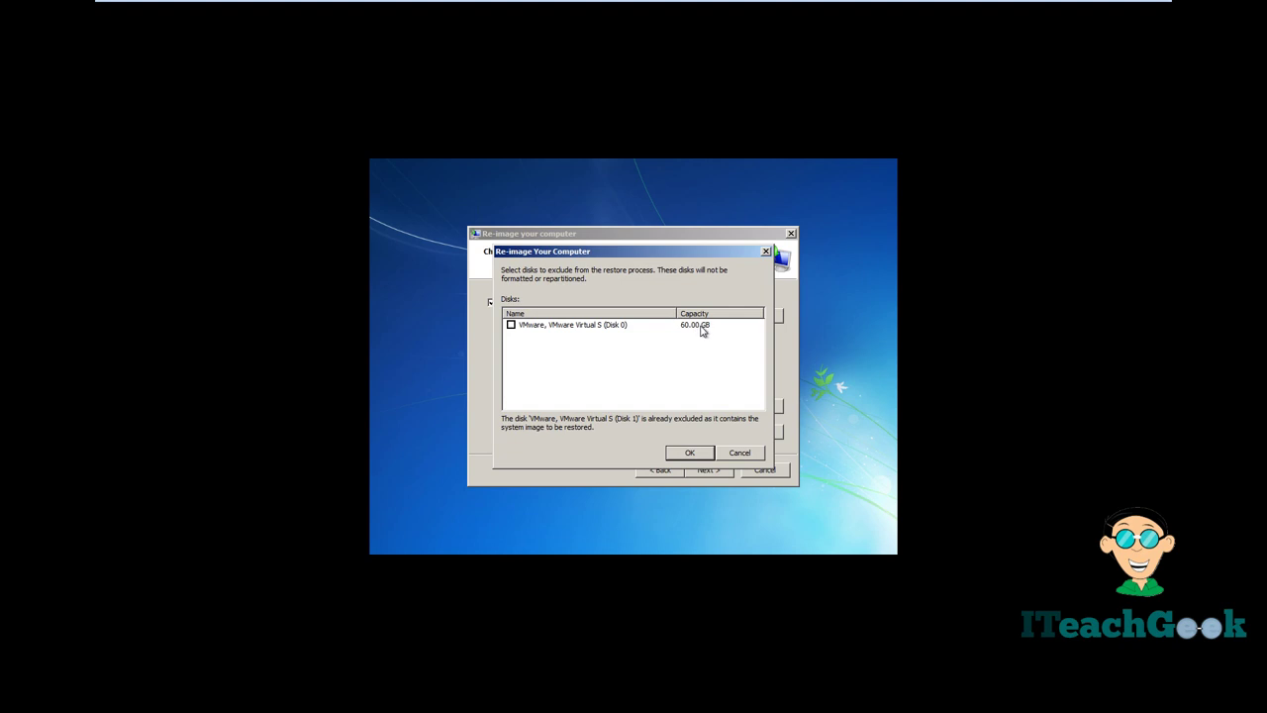
{"action": "left_click", "coordinate": [689, 453]}
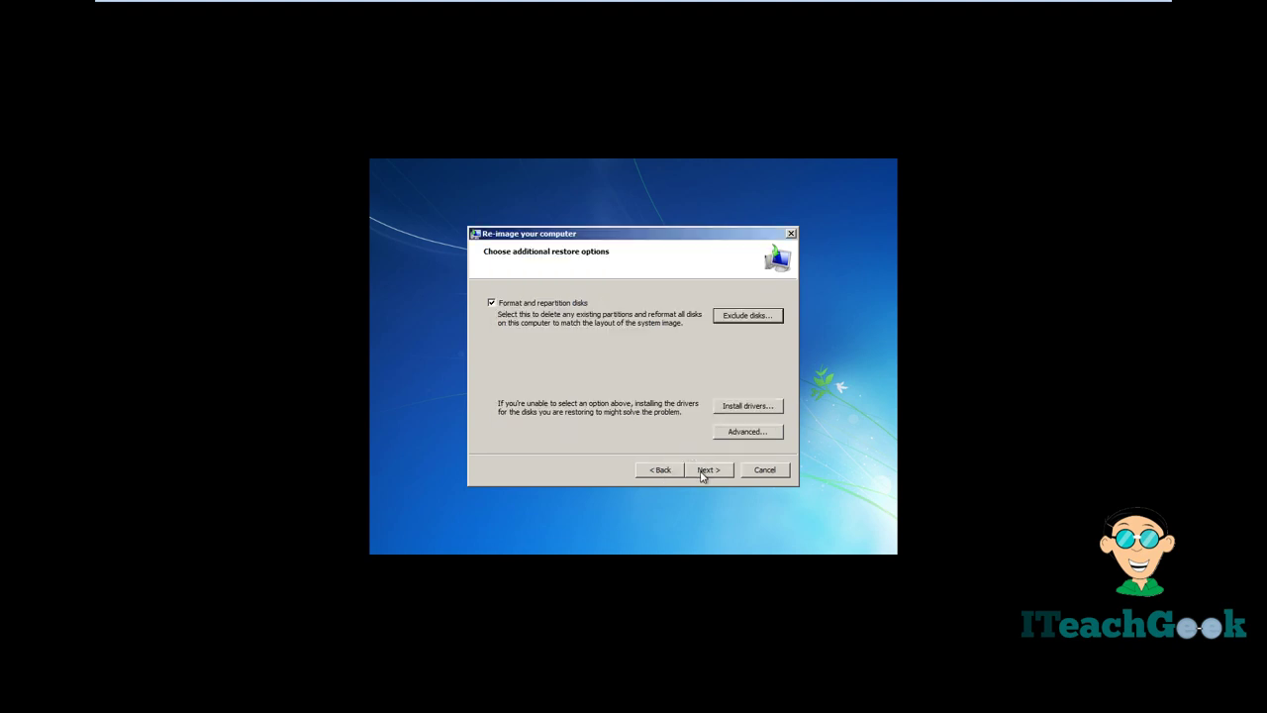
{"action": "left_click", "coordinate": [705, 470]}
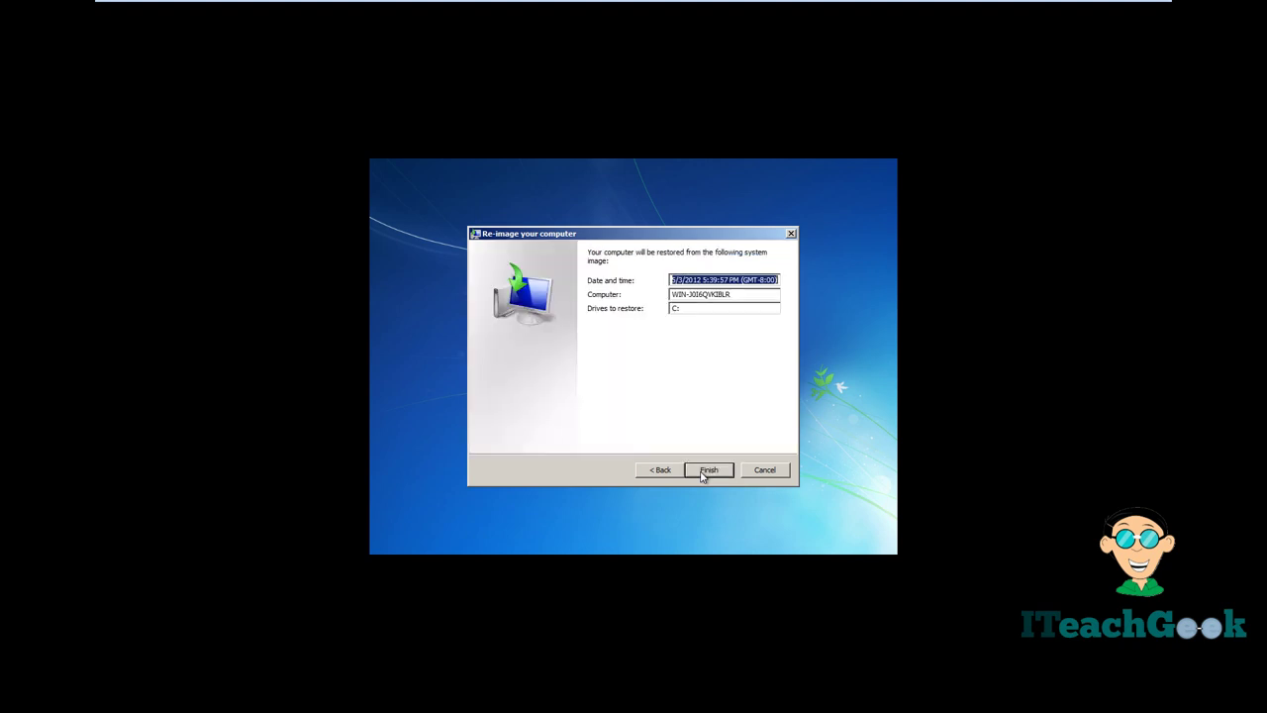
{"action": "left_click", "coordinate": [702, 474]}
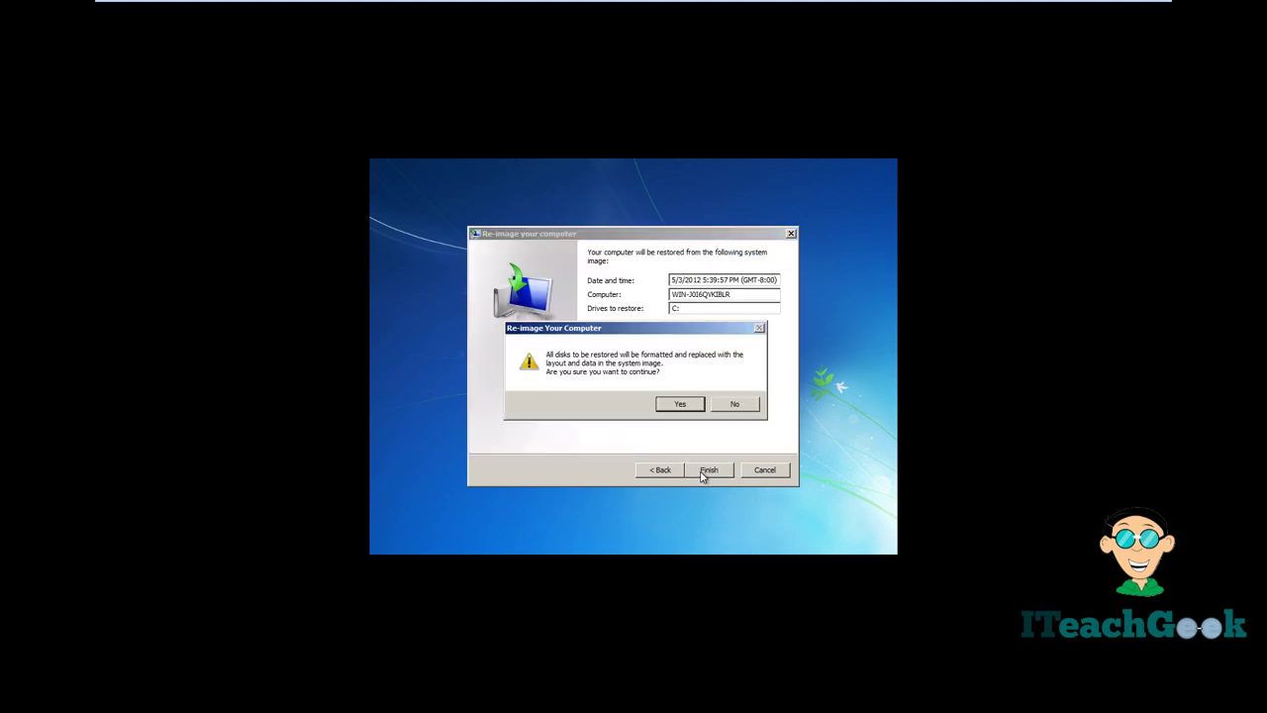
{"action": "left_click", "coordinate": [683, 409]}
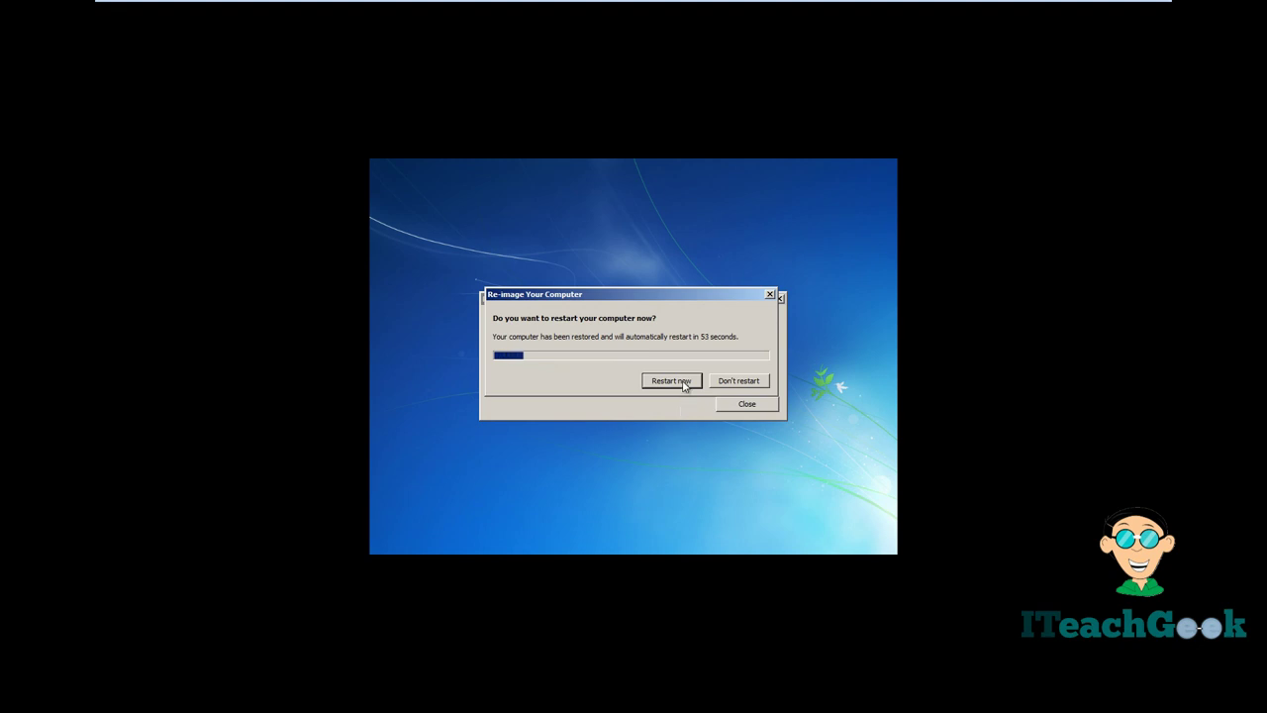
- Restart after the restore and bring up the administrator logon with the password field ready
{"action": "left_click", "coordinate": [681, 381]}
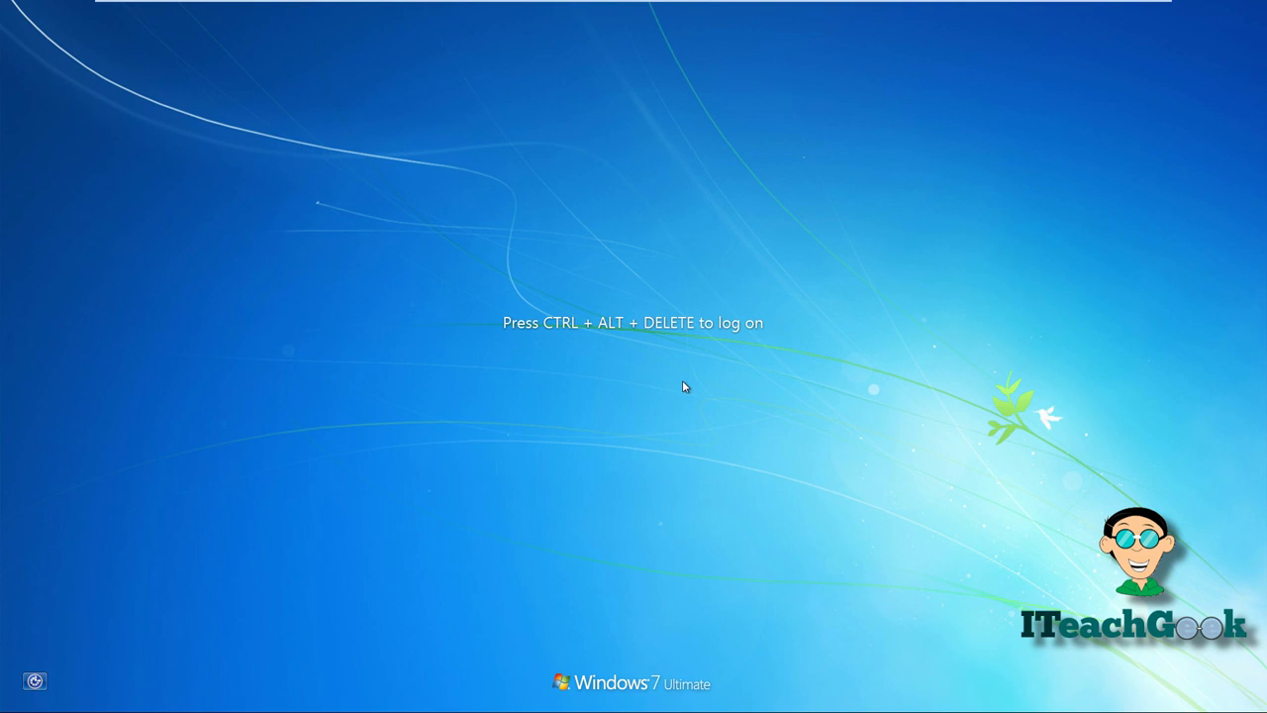
{"action": "key", "text": "ctrl+alt+Delete"}
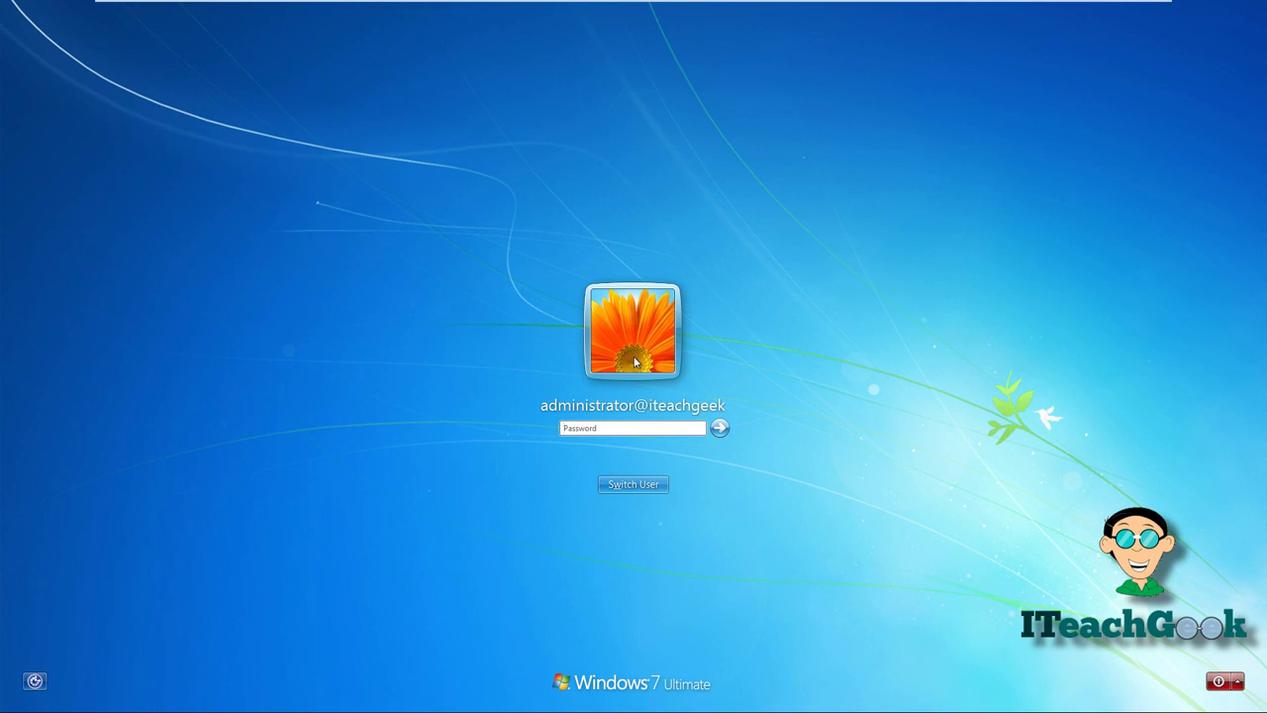
{"action": "left_click", "coordinate": [625, 433]}
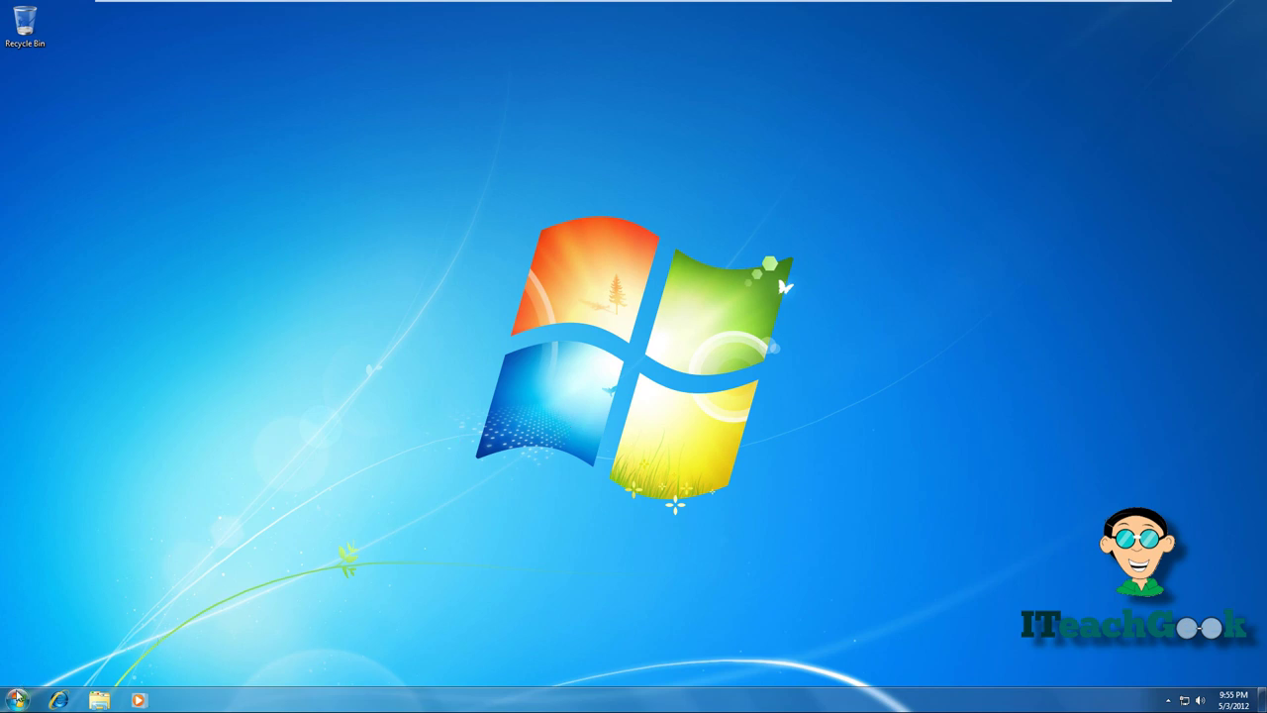
- Find Run through Start menu search and run 'sysprep' to open the sysprep folder
{"action": "left_click", "coordinate": [17, 700]}
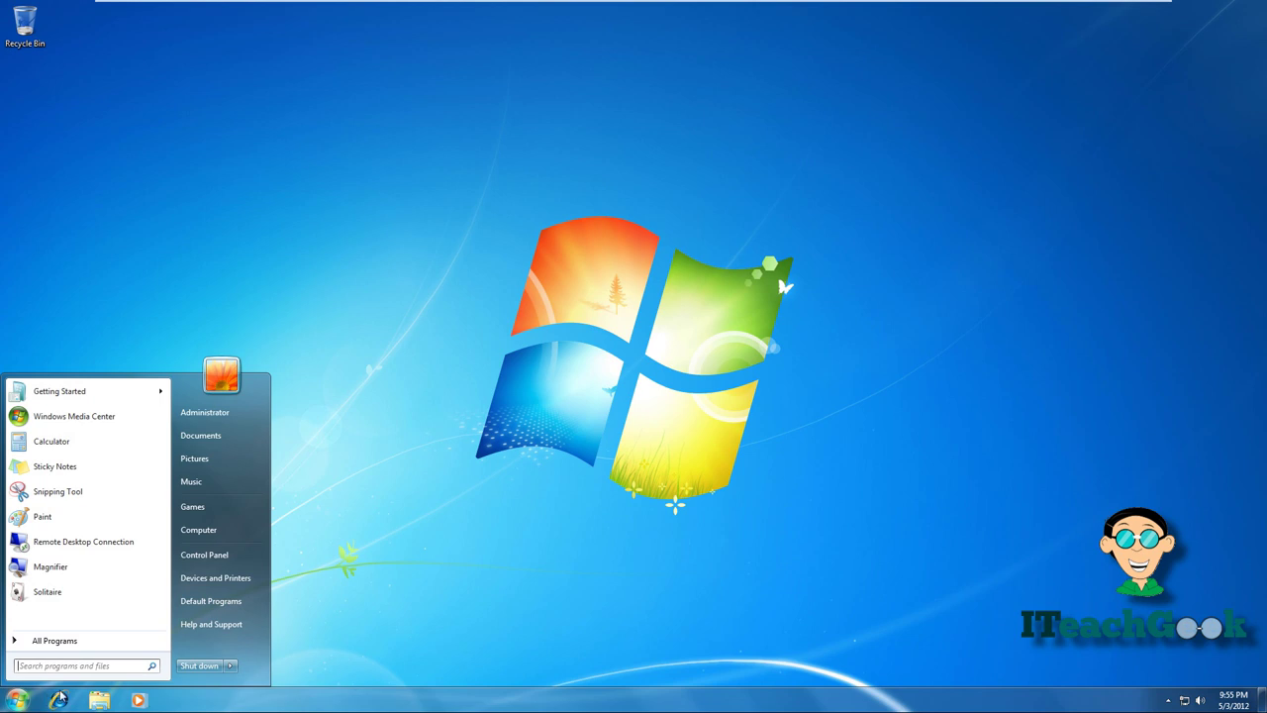
{"action": "left_click", "coordinate": [110, 666]}
{"action": "type", "text": "run"}
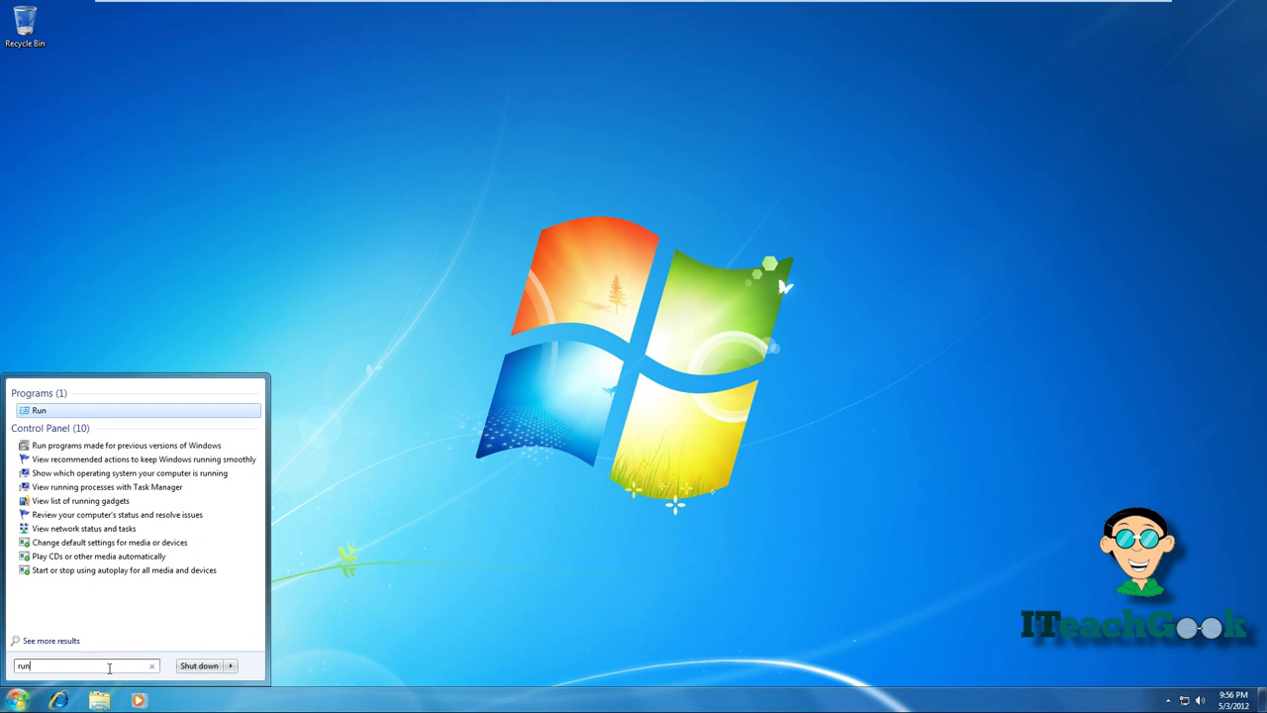
{"action": "key", "text": "Return"}
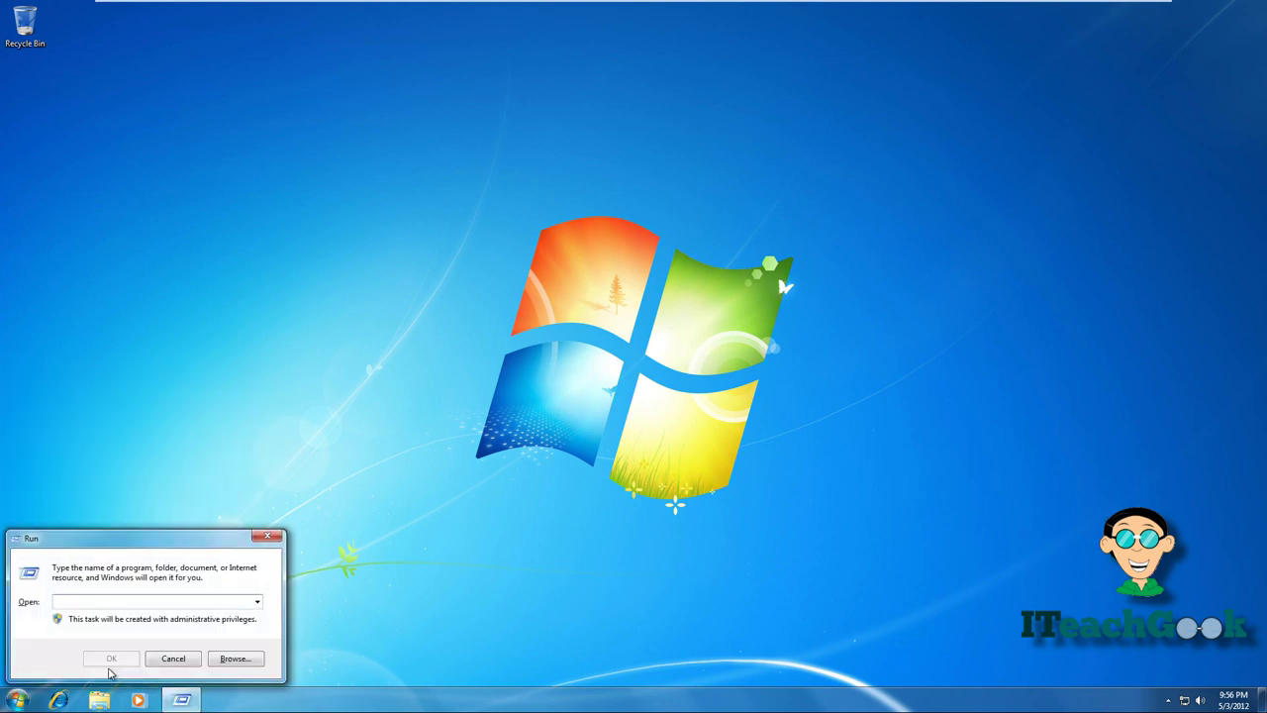
{"action": "type", "text": "sysprep"}
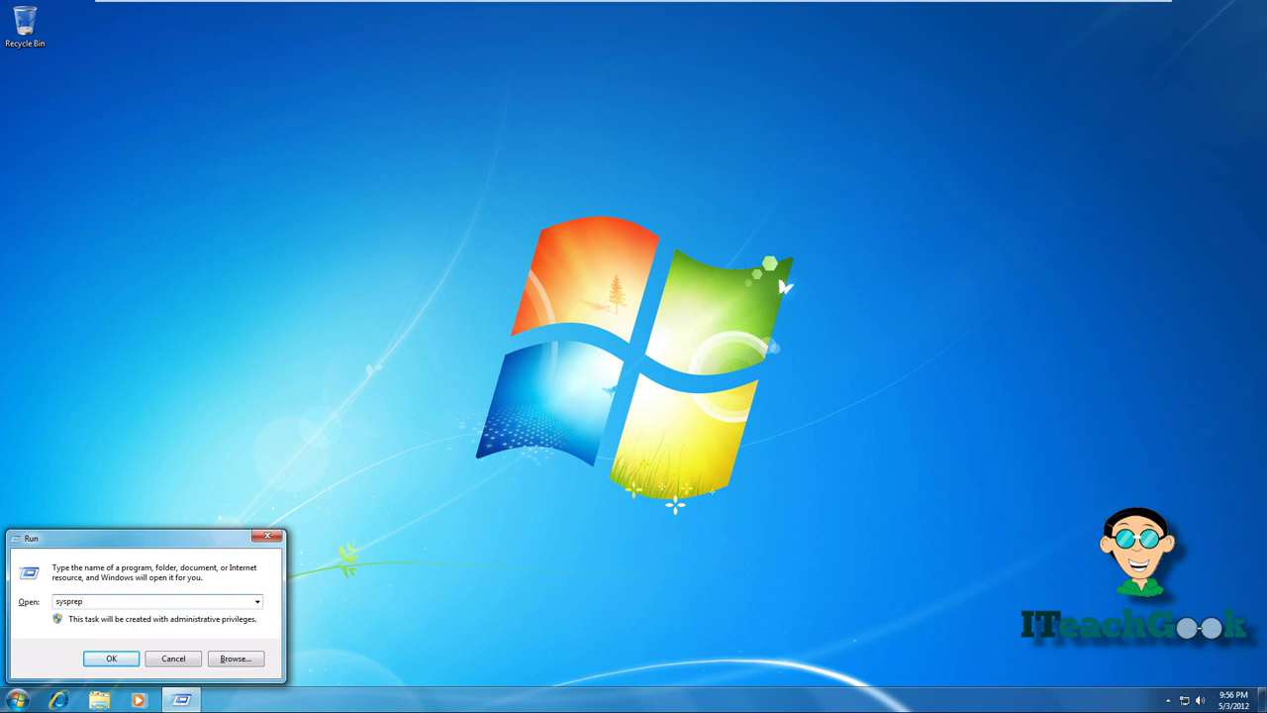
{"action": "left_click", "coordinate": [109, 659]}
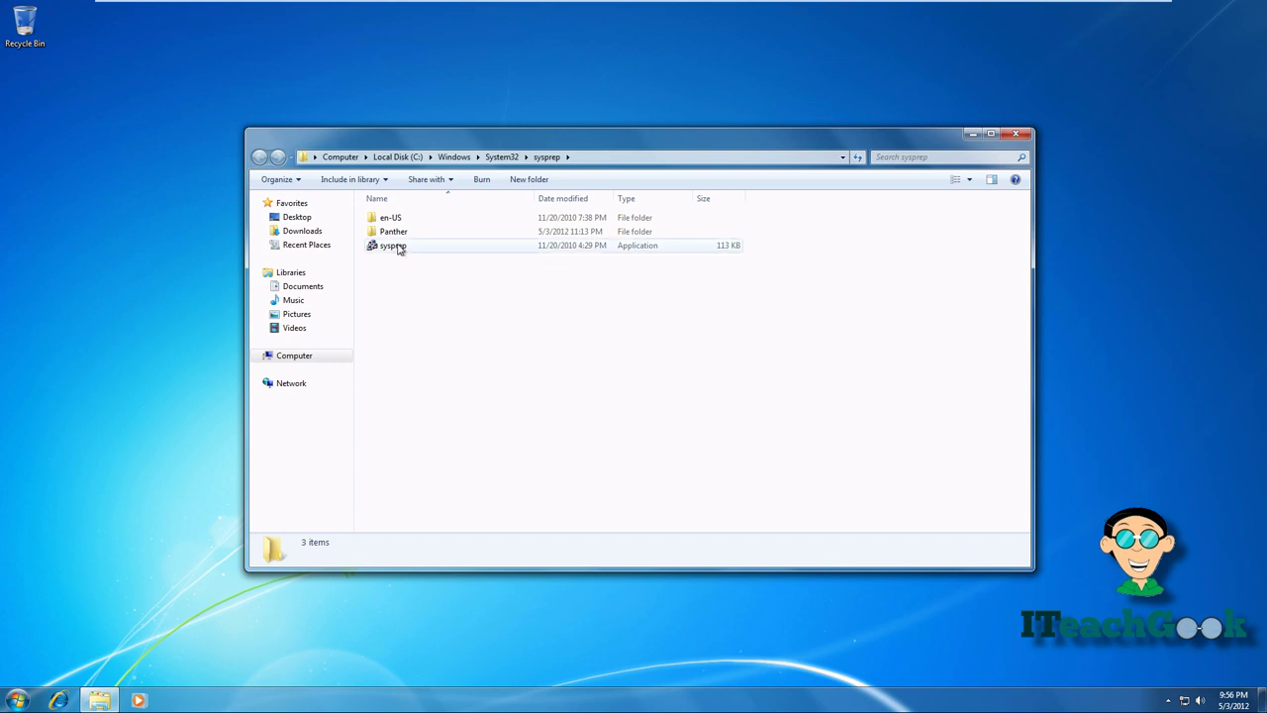
- Launch sysprep.exe and run it with OOBE, Generalize ticked and Reboot
{"action": "left_click", "coordinate": [398, 248]}
{"action": "double_click", "coordinate": [399, 248]}
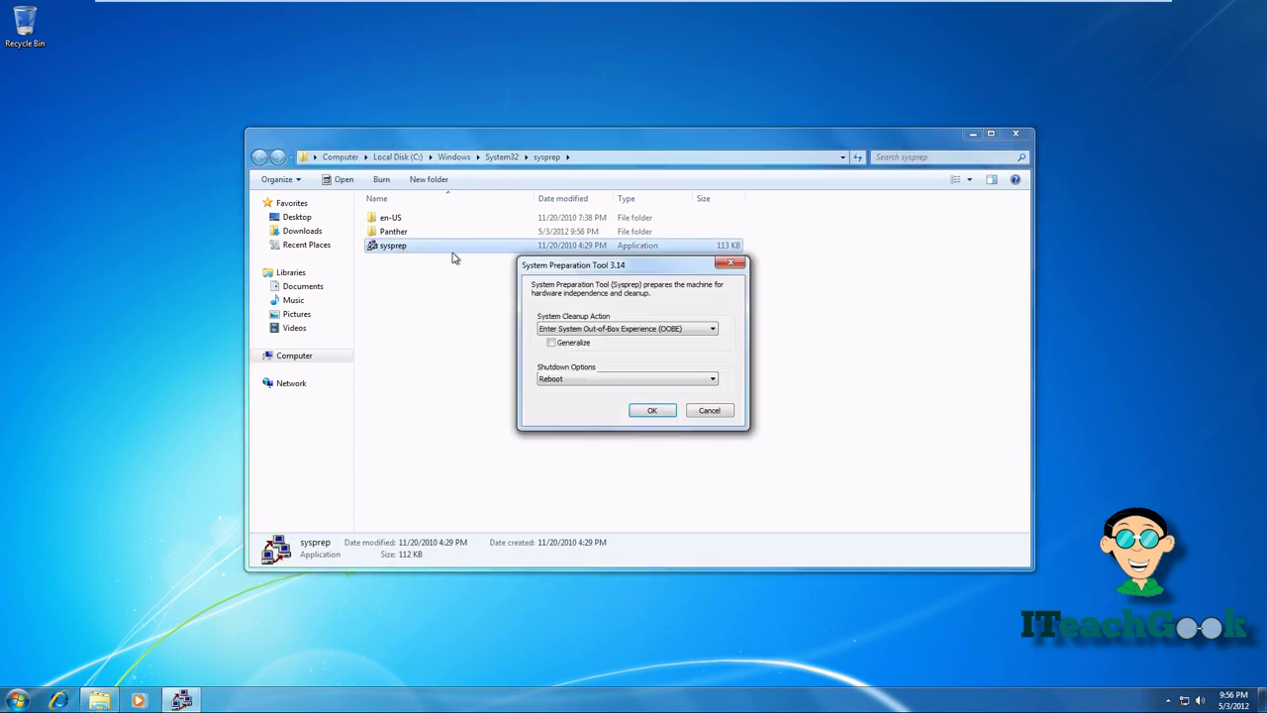
{"action": "left_click", "coordinate": [551, 342]}
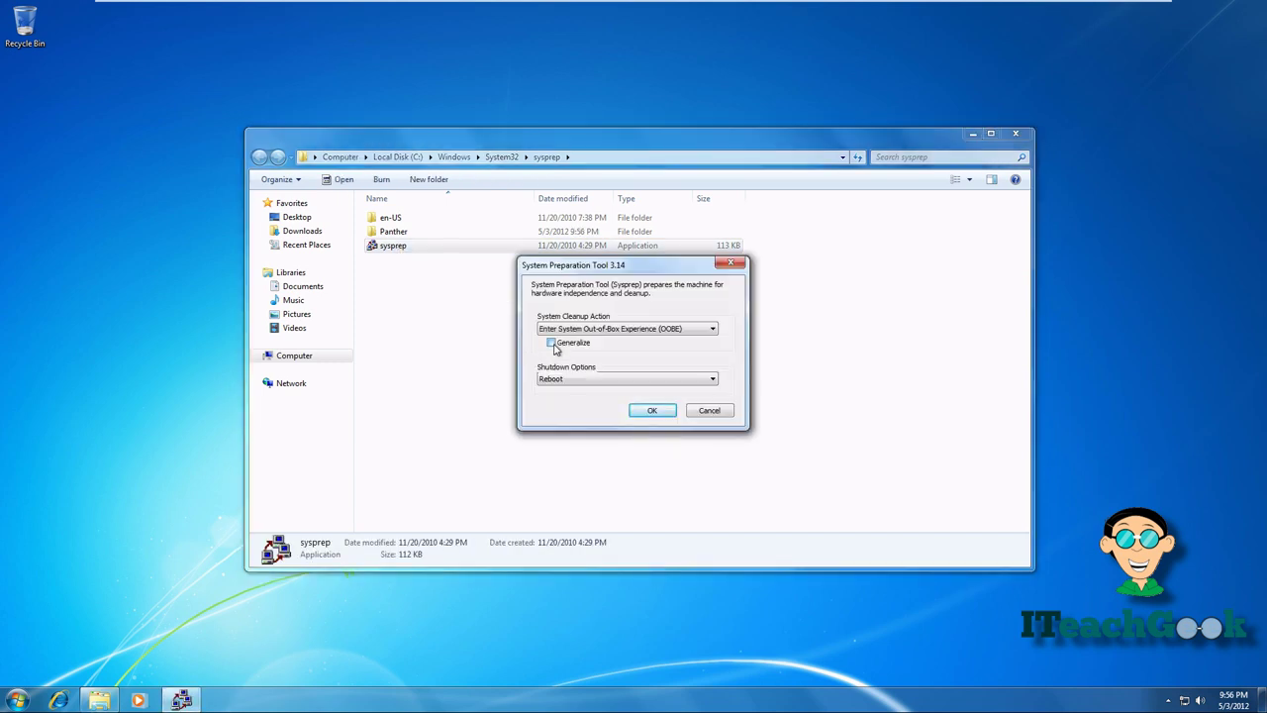
{"action": "left_click", "coordinate": [664, 408]}
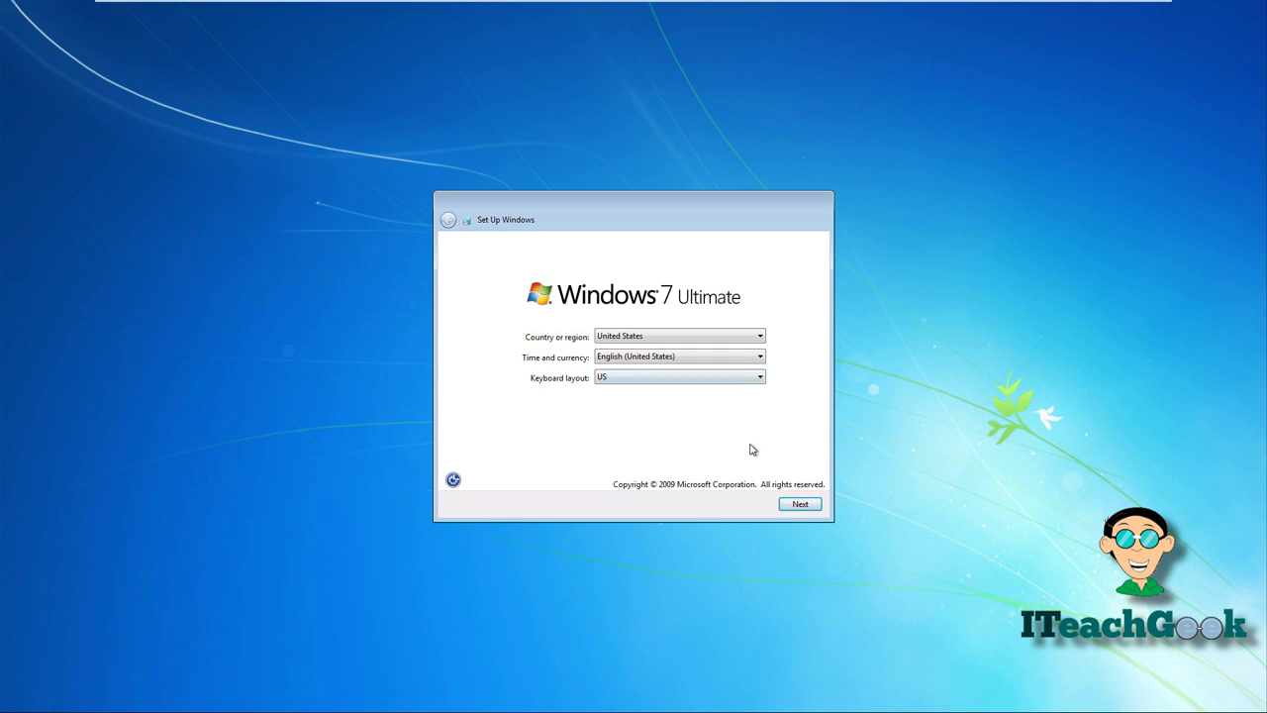
- Keep the region defaults and set user name 'admin' and computer name 'ITeachGeek'
{"action": "left_click", "coordinate": [799, 505]}
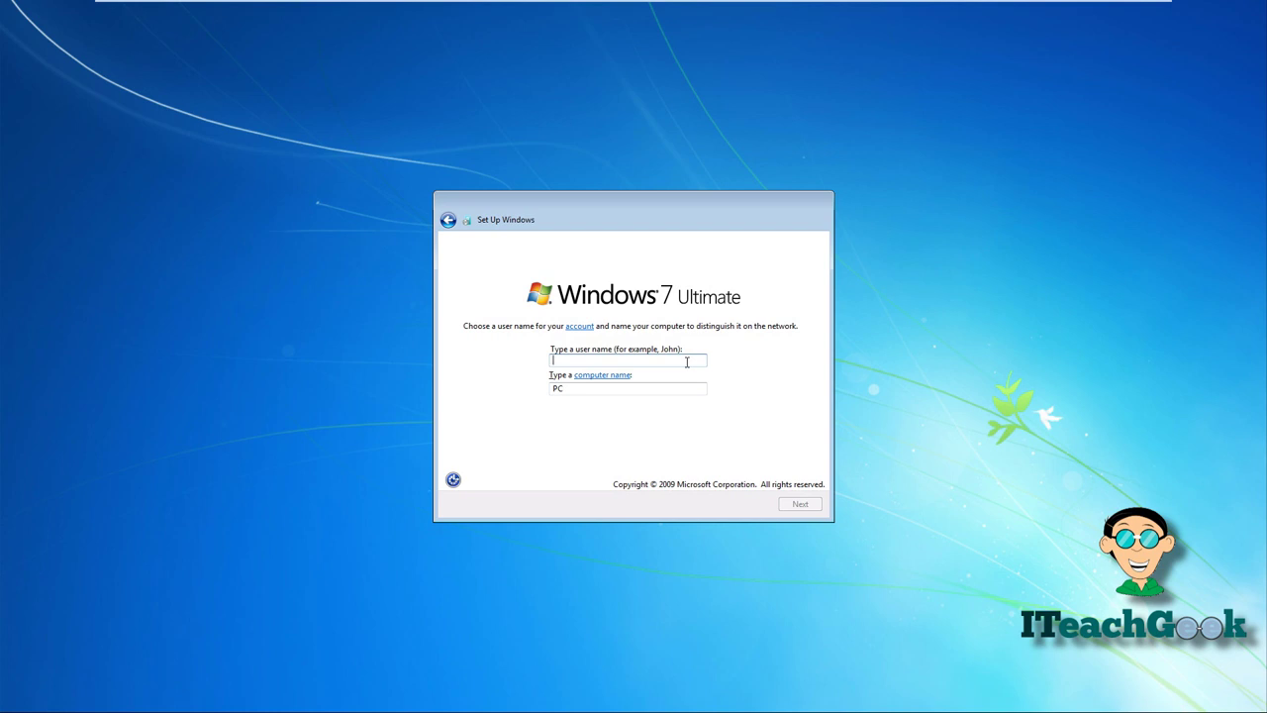
{"action": "type", "text": "admin"}
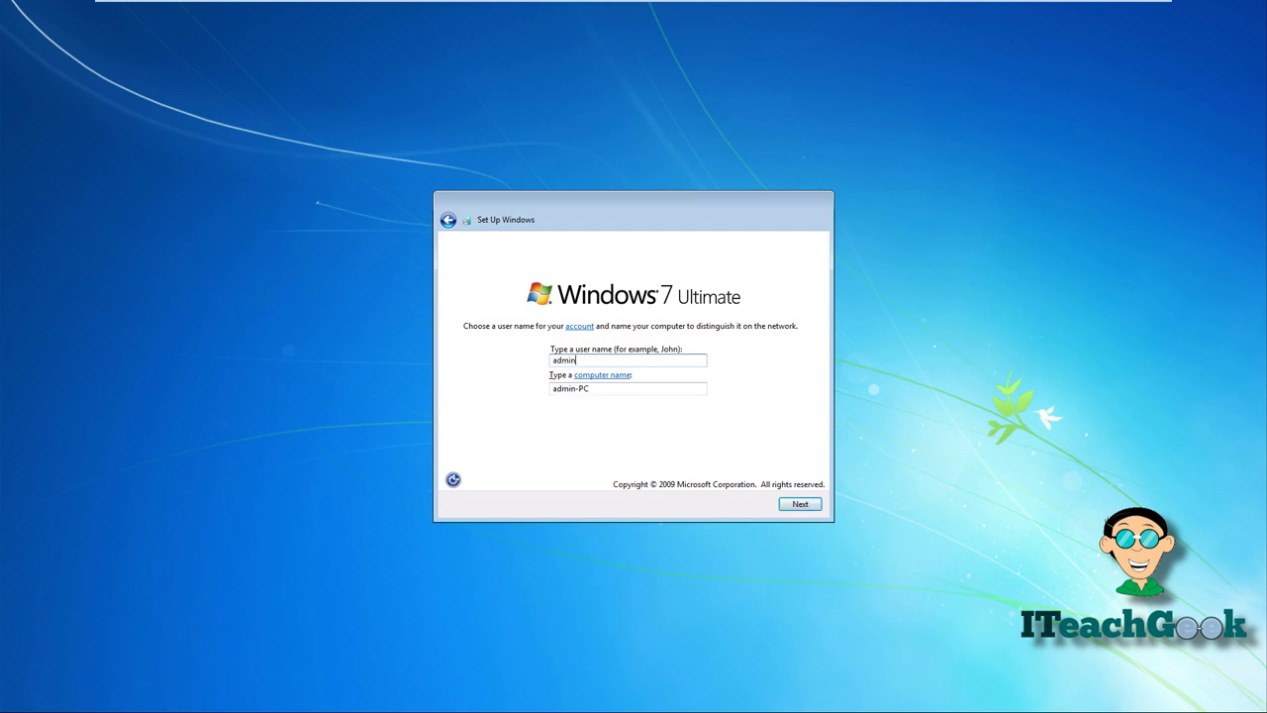
{"action": "left_click", "coordinate": [672, 387]}
{"action": "double_click", "coordinate": [637, 392]}
{"action": "key", "text": "BackSpace"}
{"action": "key", "text": "BackSpace"}
{"action": "key", "text": "BackSpace"}
{"action": "key", "text": "BackSpace"}
{"action": "key", "text": "BackSpace"}
{"action": "key", "text": "BackSpace"}
{"action": "key", "text": "BackSpace"}
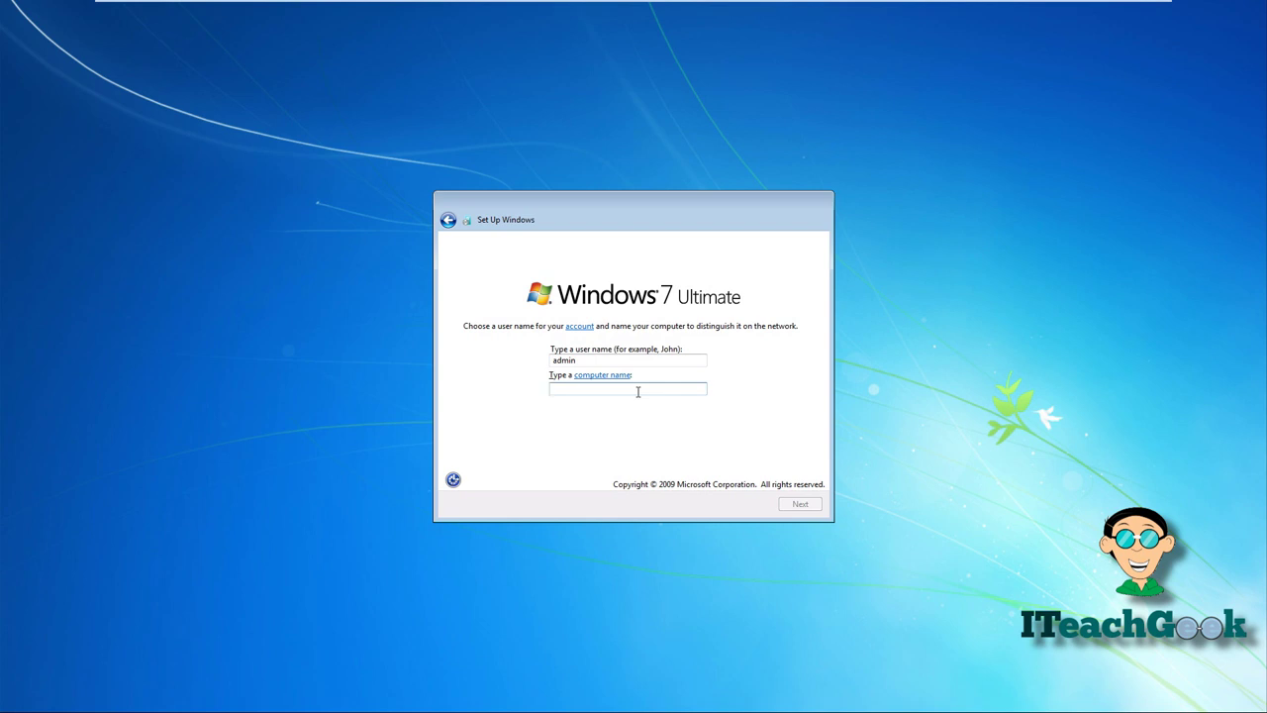
{"action": "type", "text": "ITeachGeek"}
{"action": "left_click", "coordinate": [799, 505]}
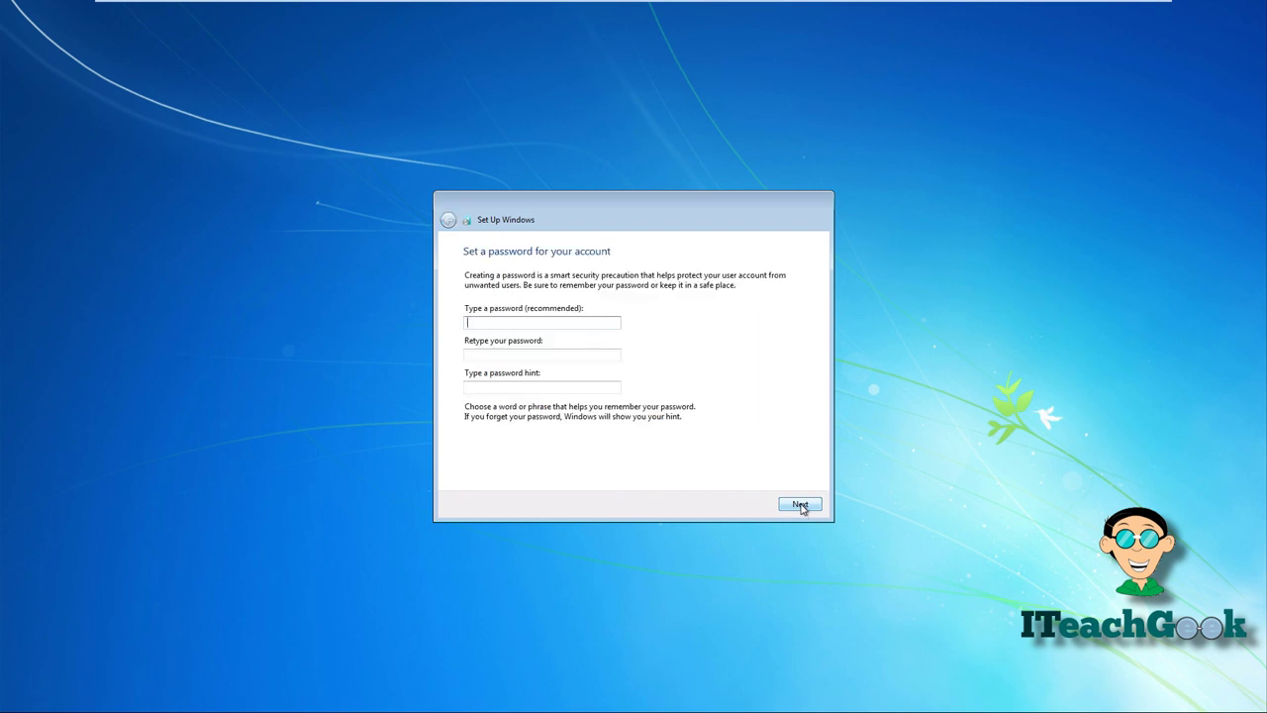
- Skip the password, accept the license, use recommended settings and pick the Work network
{"action": "left_click", "coordinate": [800, 505]}
{"action": "left_click", "coordinate": [556, 462]}
{"action": "left_click", "coordinate": [802, 505]}
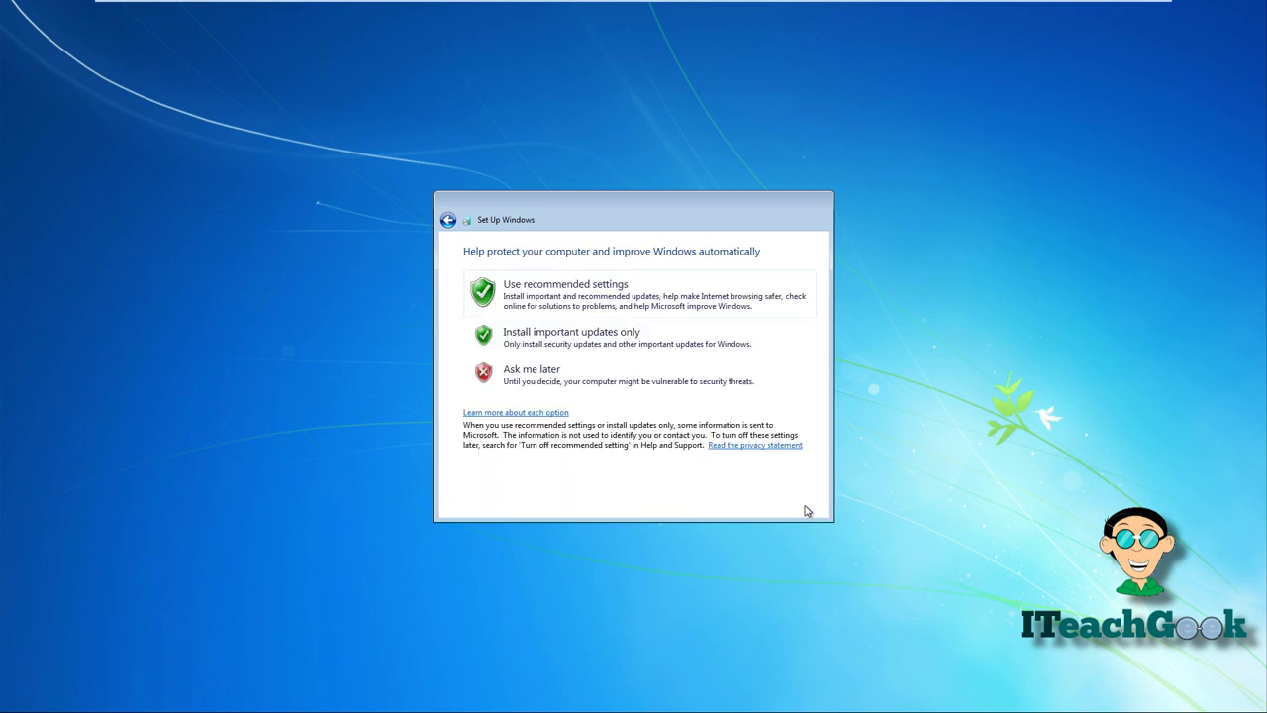
{"action": "left_click", "coordinate": [671, 305]}
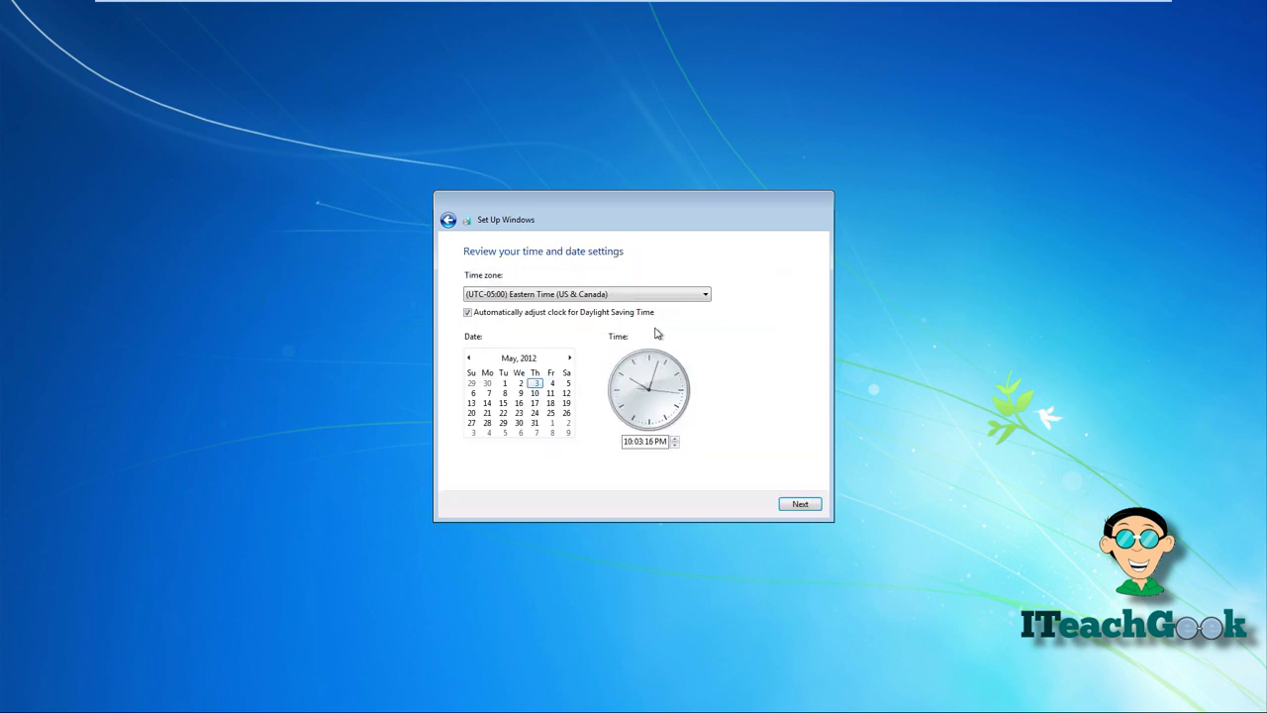
{"action": "left_click", "coordinate": [794, 504]}
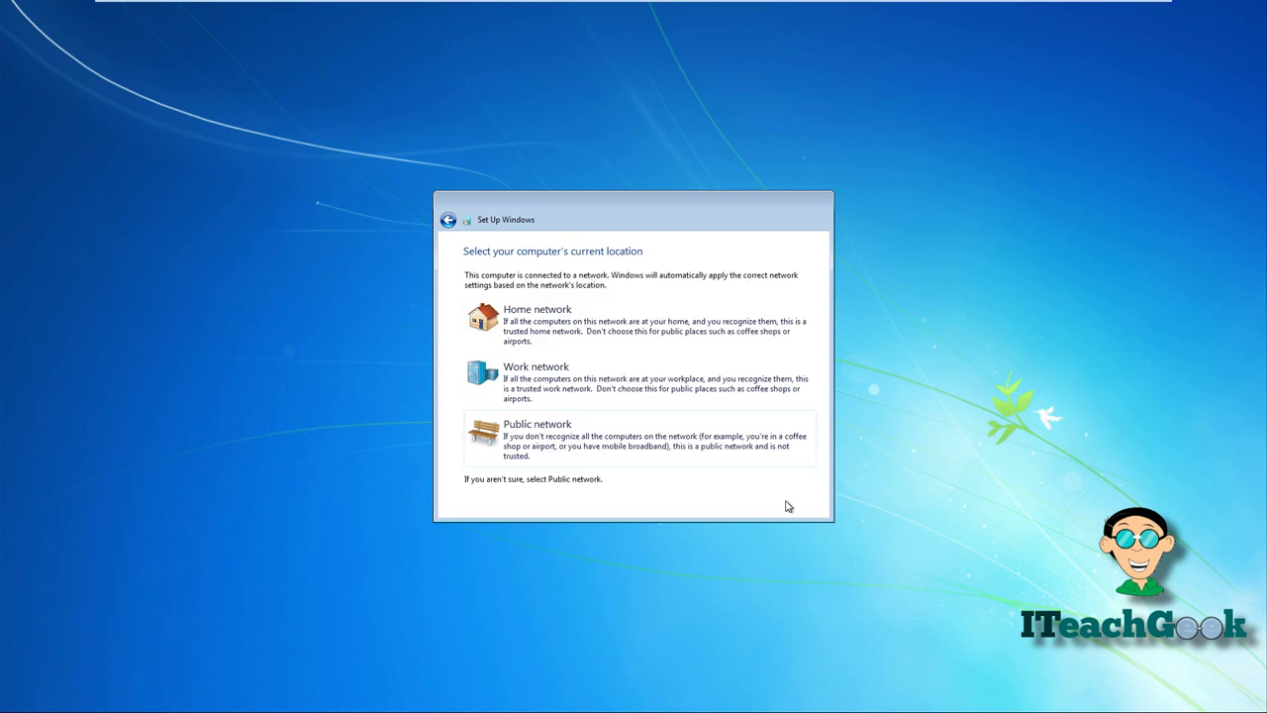
{"action": "left_click", "coordinate": [685, 392]}
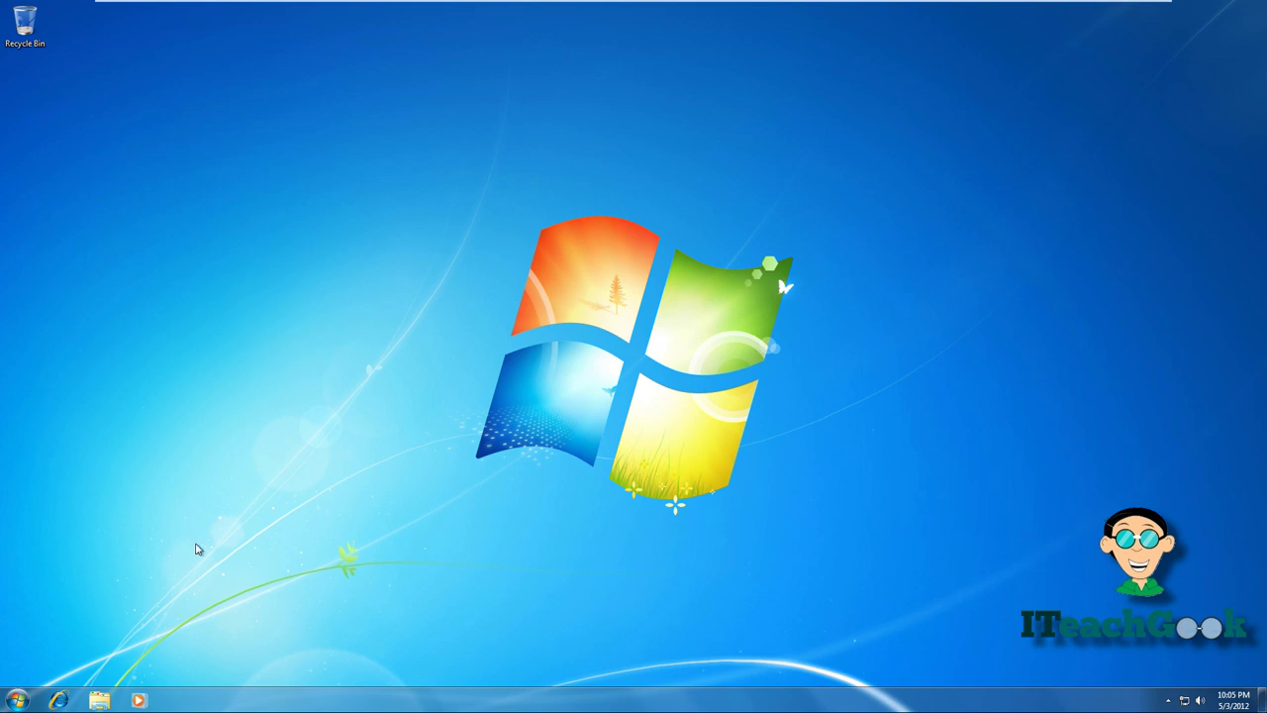
- Change the computer's membership to the domain 'iteachgeek'
{"action": "left_click", "coordinate": [151, 303]}
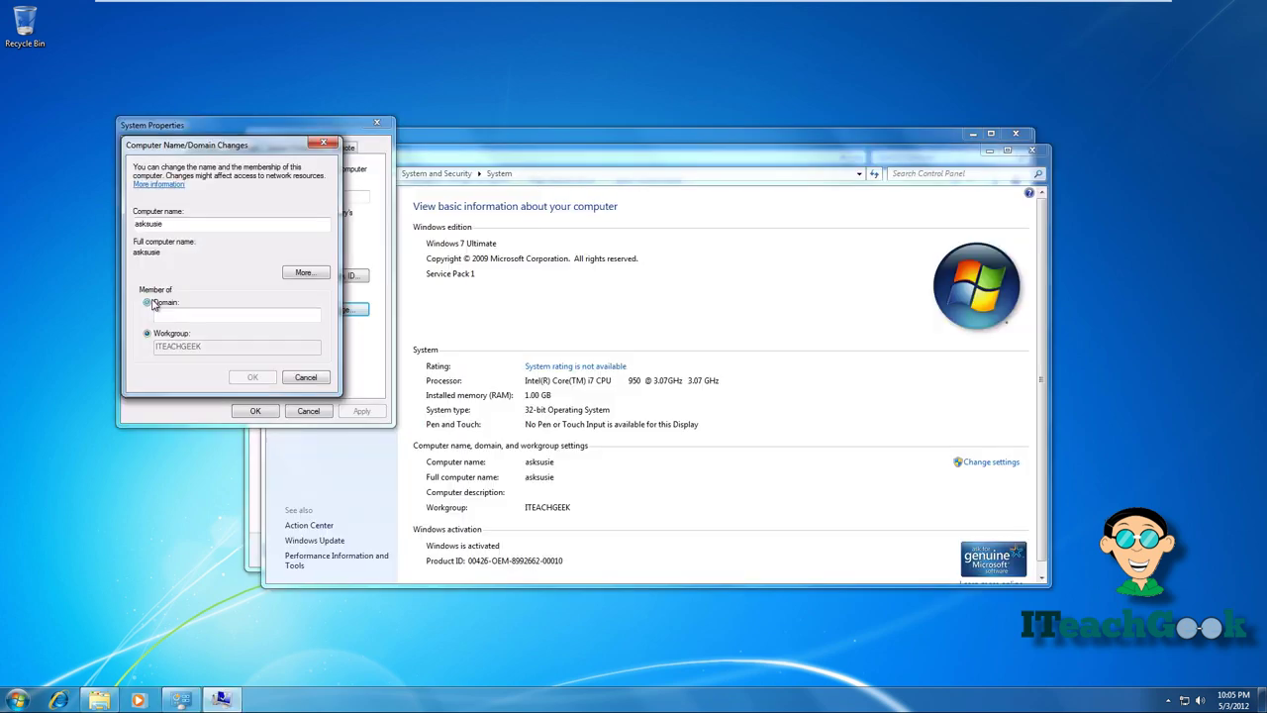
{"action": "left_click", "coordinate": [183, 314]}
{"action": "type", "text": "iteac"}
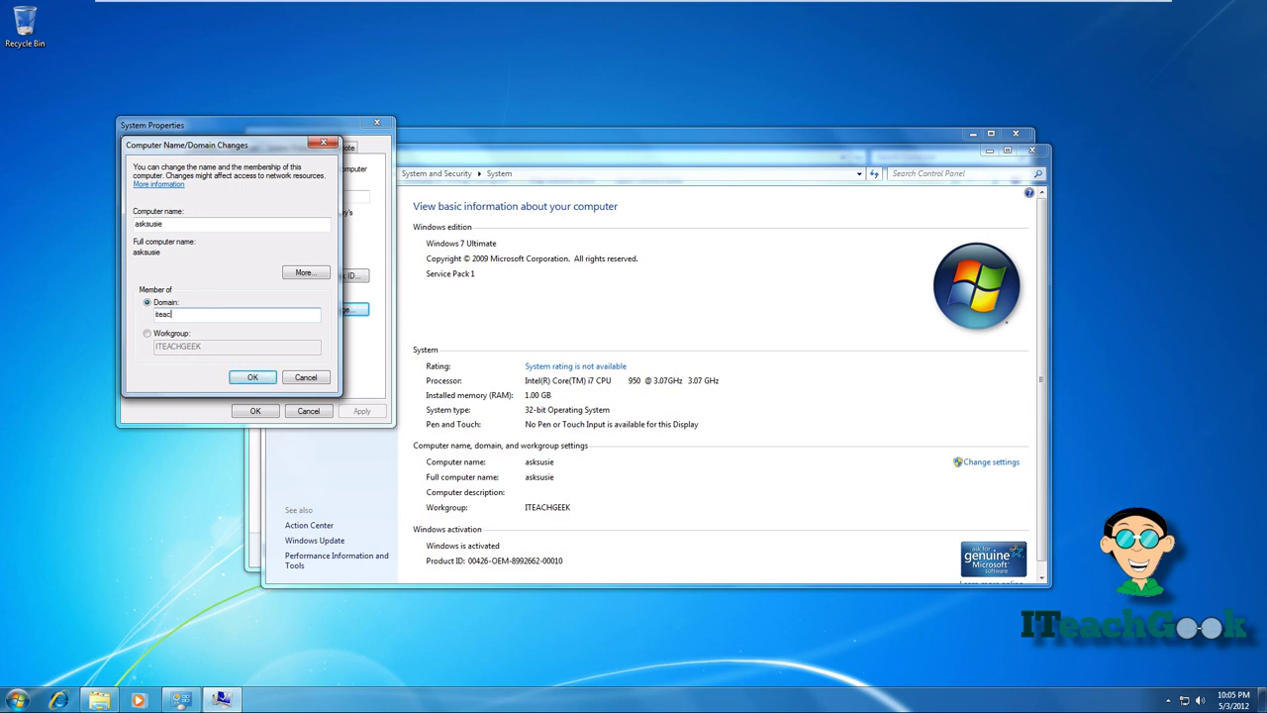
{"action": "type", "text": "hgeek"}
{"action": "key", "text": "Return"}
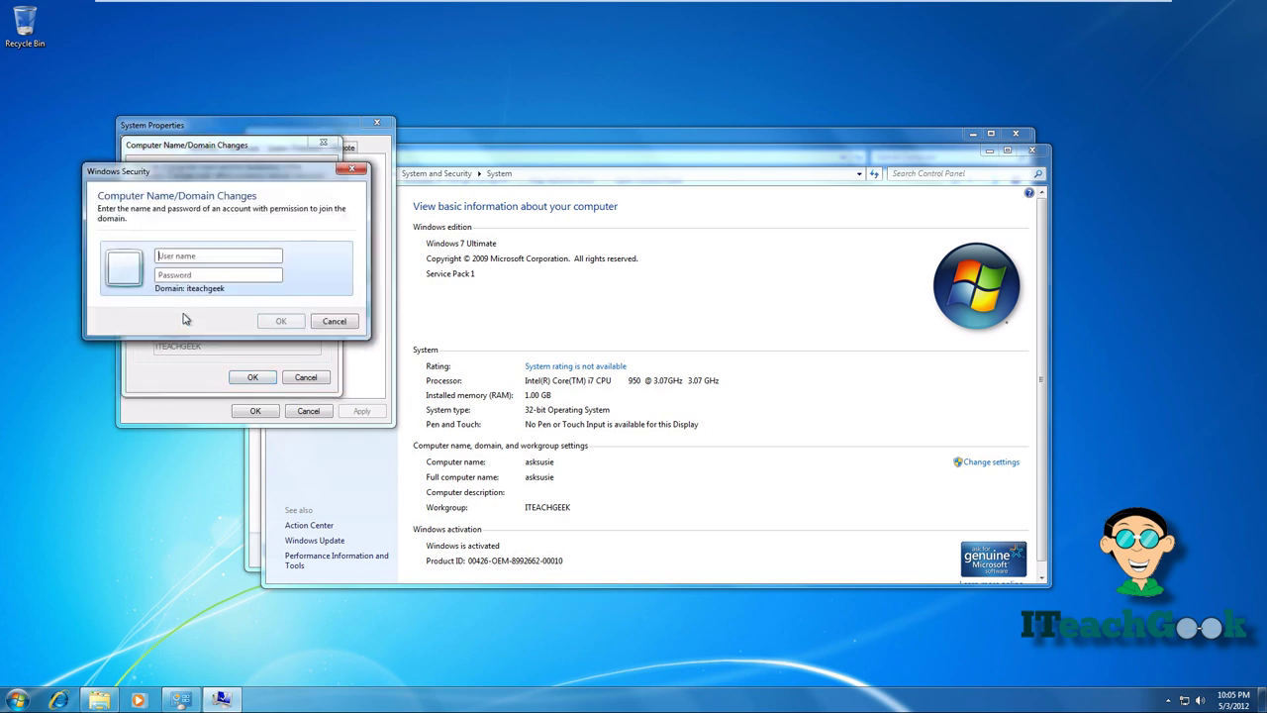
- Authenticate as administrator with the account password and acknowledge the welcome and restart messages
{"action": "type", "text": "administrator"}
{"action": "key", "text": "Tab"}
{"action": "type", "text": "p"}
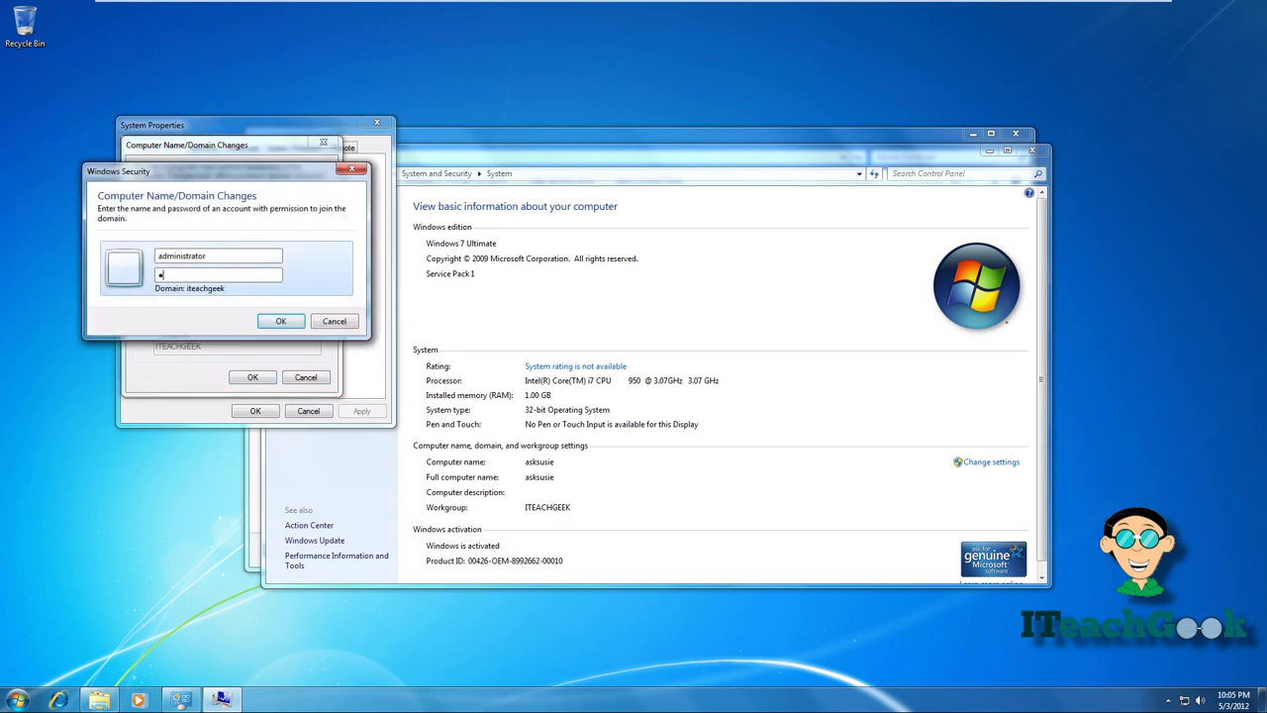
{"action": "type", "text": "assword1"}
{"action": "key", "text": "Return"}
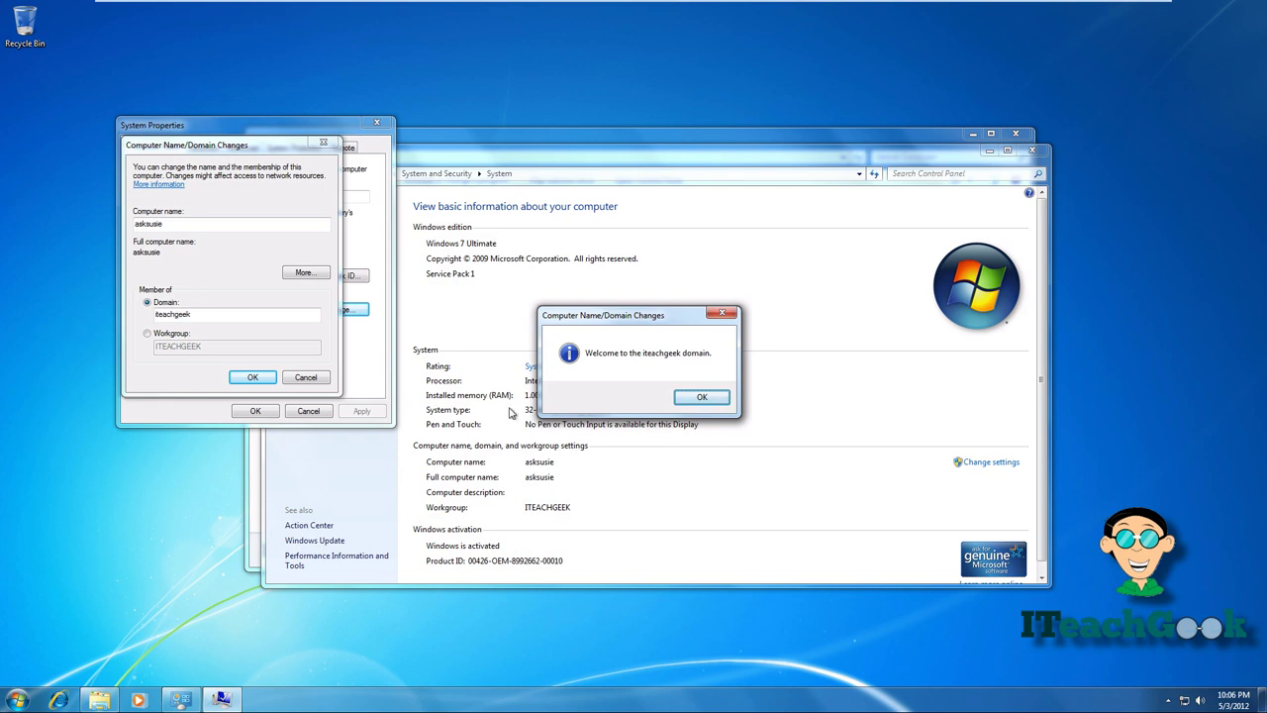
{"action": "left_click", "coordinate": [686, 397]}
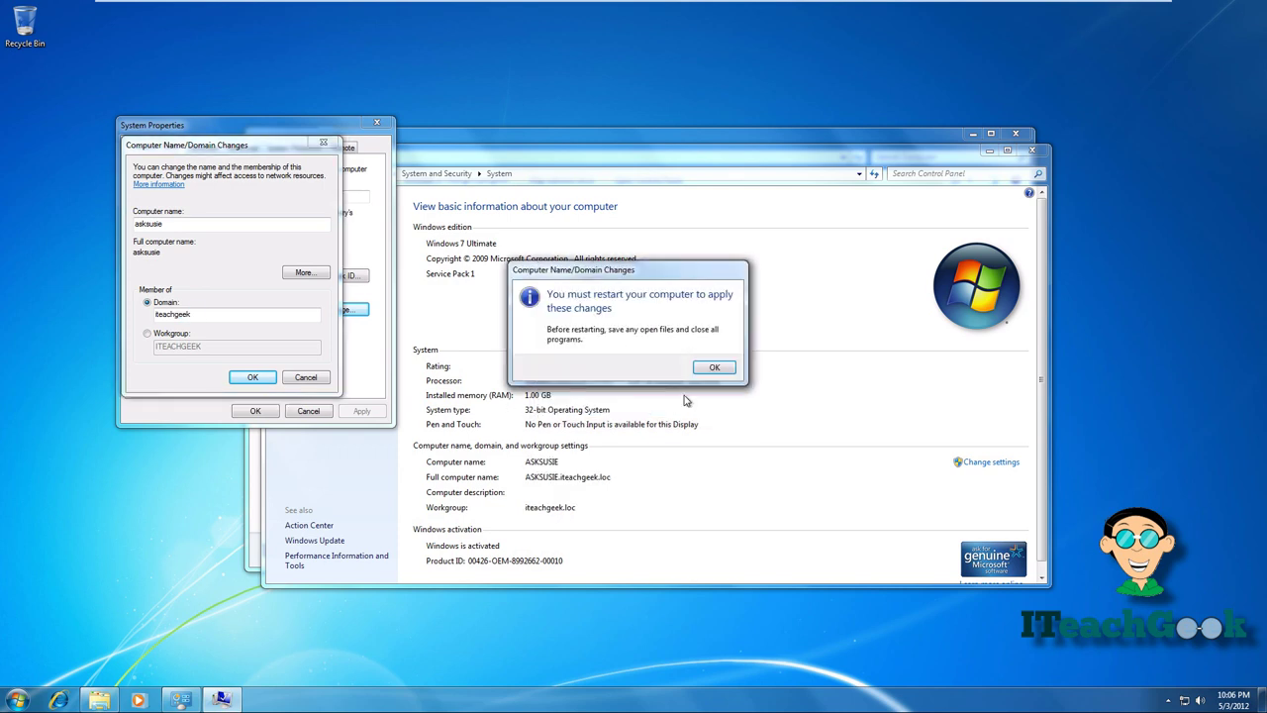
{"action": "left_click", "coordinate": [711, 367]}
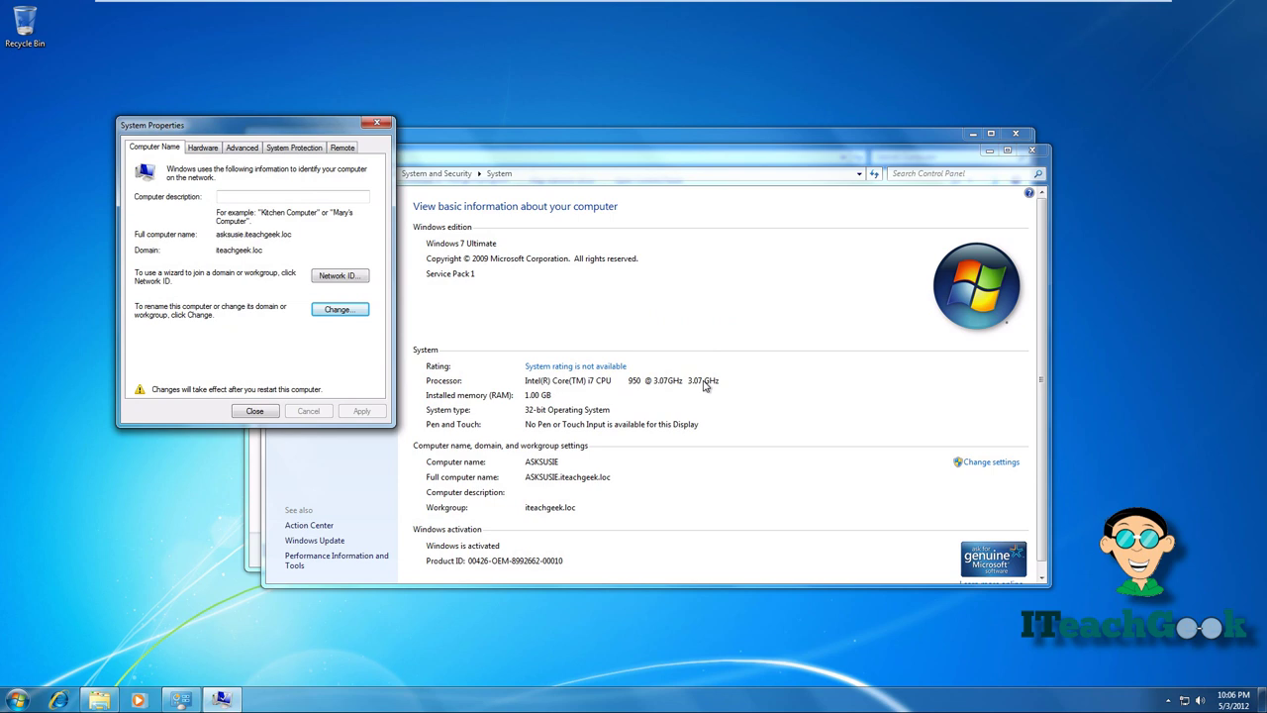